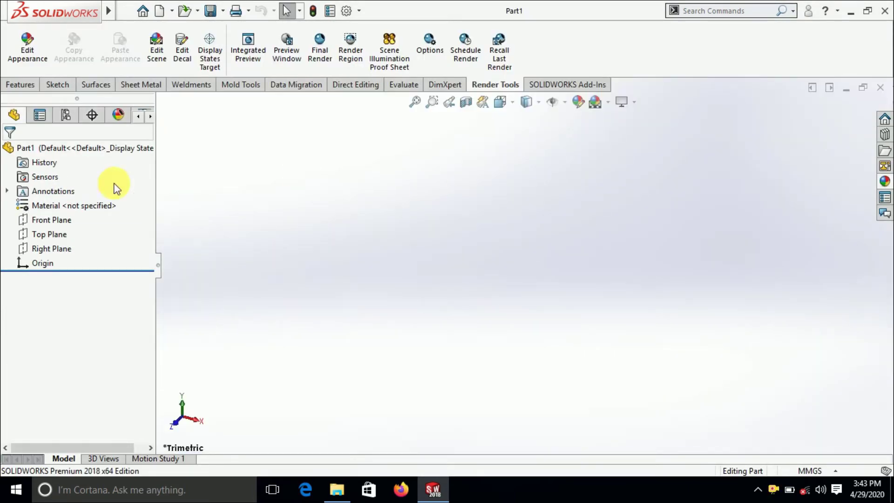
Start a sketch on the Front Plane with a vertical centerline up from the origin
click(60, 219)
click(70, 206)
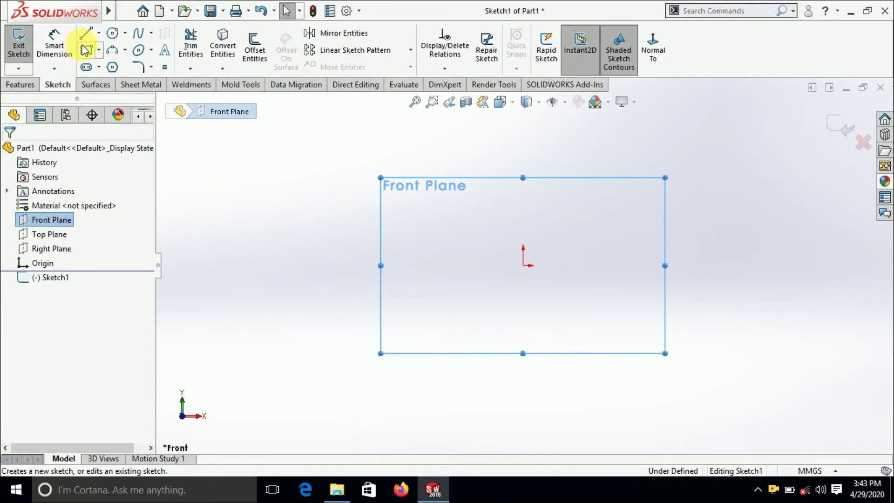
click(98, 34)
click(108, 67)
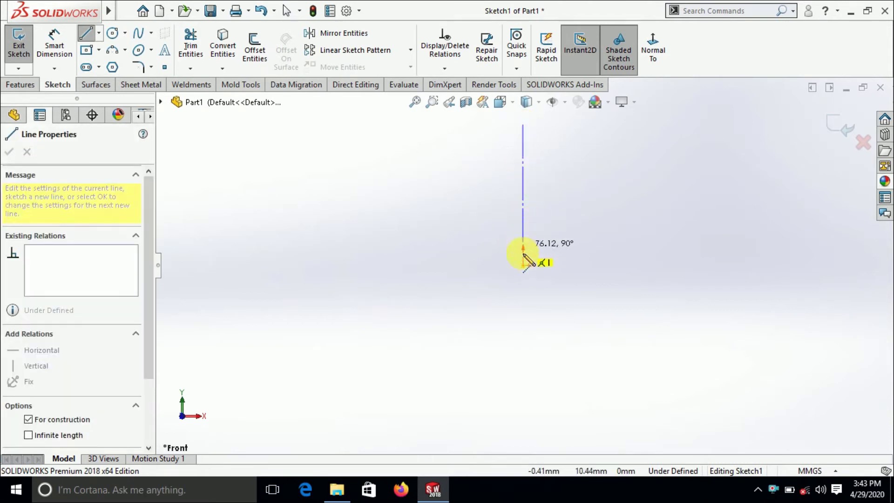
drag(523, 125, 523, 266)
right_click(634, 264)
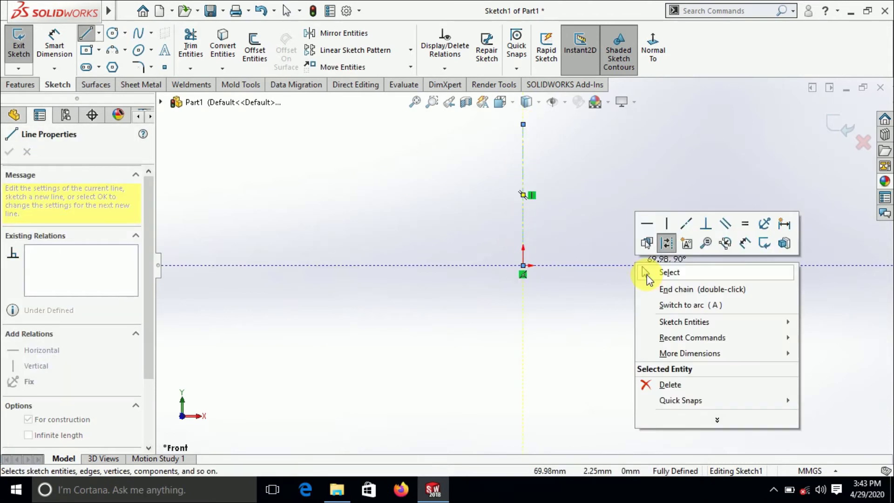
click(637, 274)
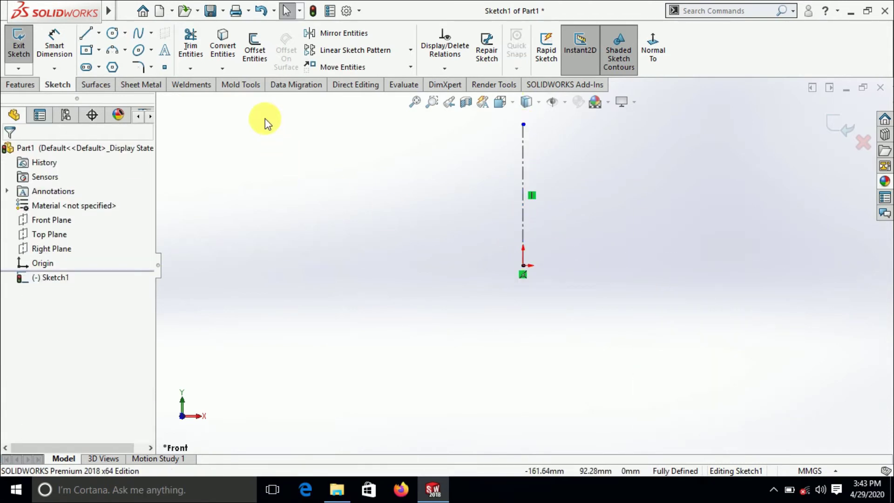
mouse_move(108, 10)
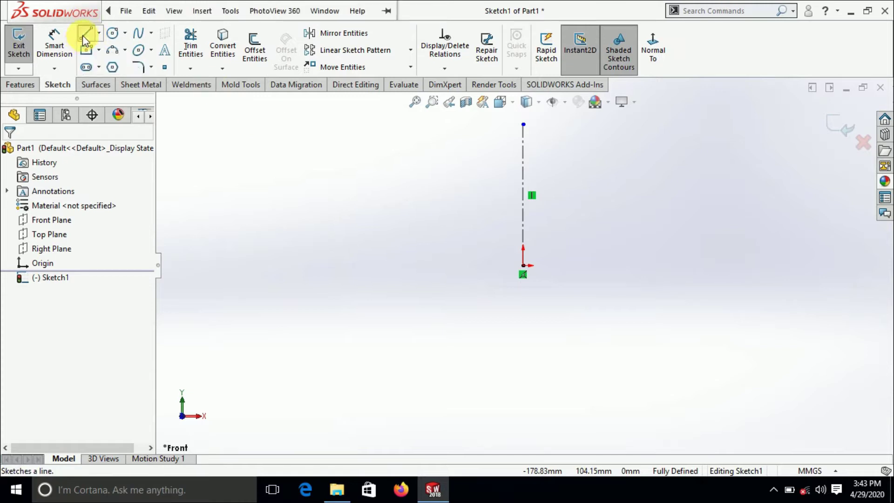
Draw two connected lines from the origin, angling left and back to the centerline top
click(84, 33)
drag(523, 265, 498, 178)
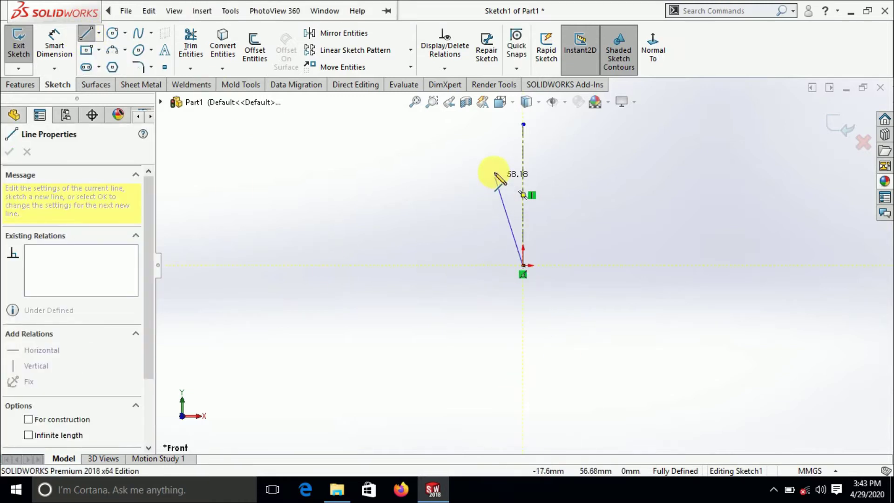
click(492, 158)
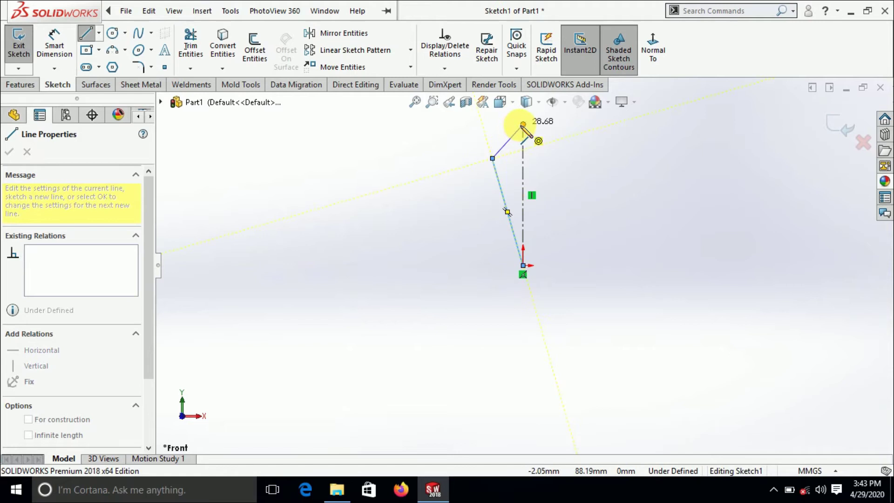
click(522, 124)
right_click(391, 218)
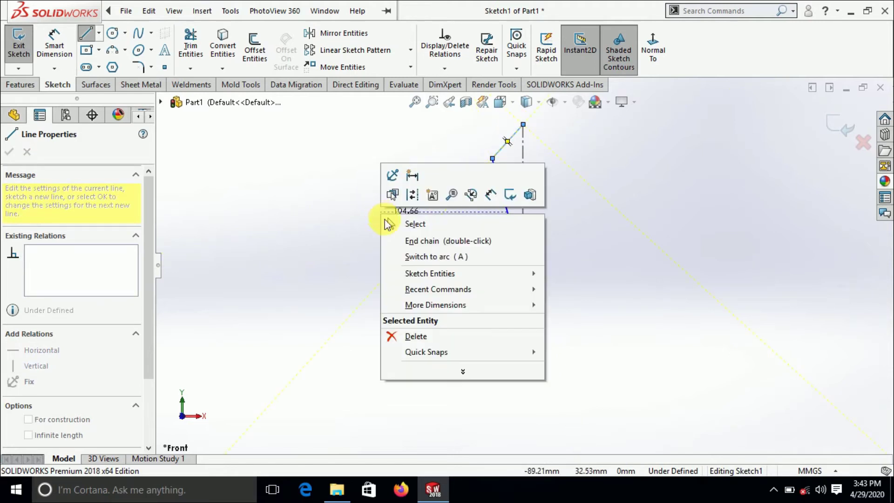
click(405, 222)
click(52, 44)
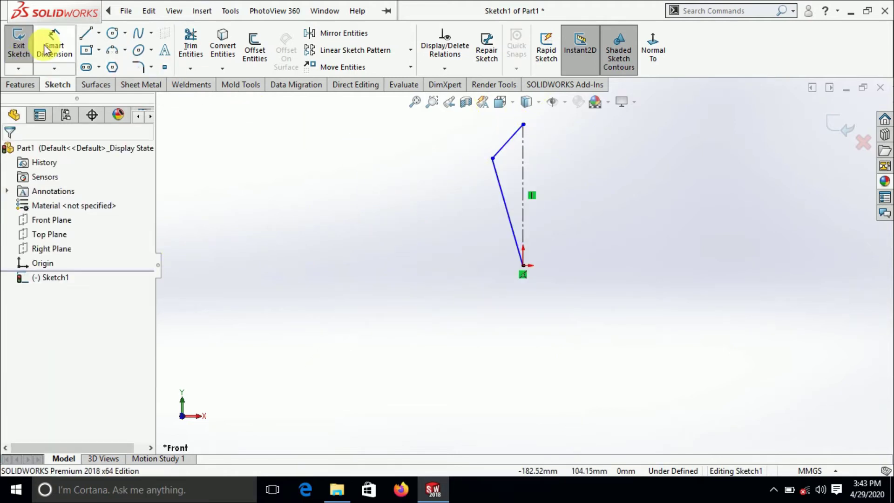
Dimension the long slanted line at 10° to the centerline
click(511, 214)
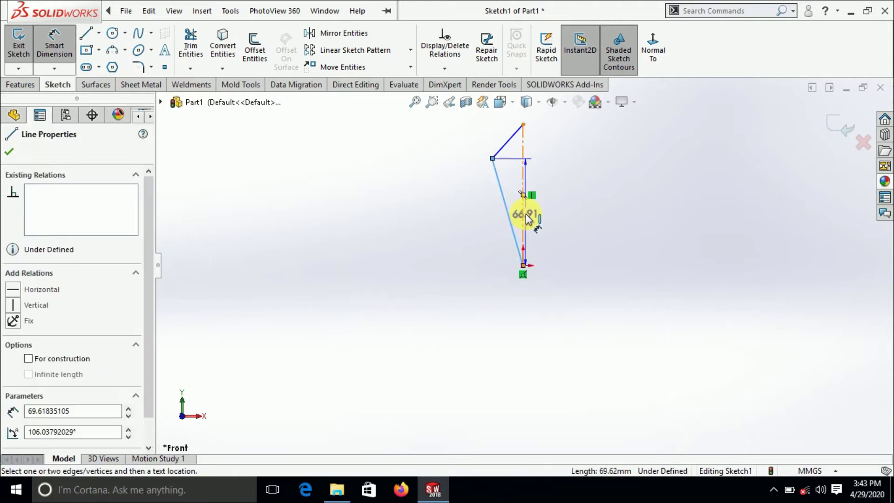
click(524, 214)
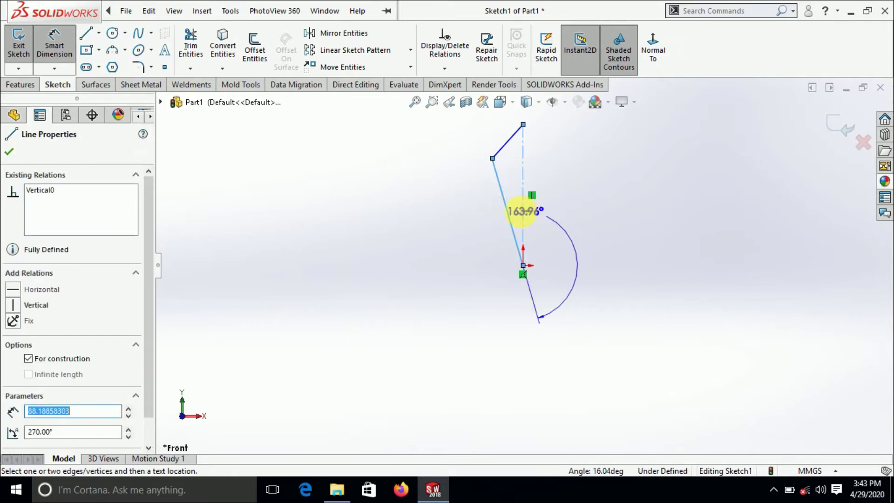
click(515, 208)
text(1)
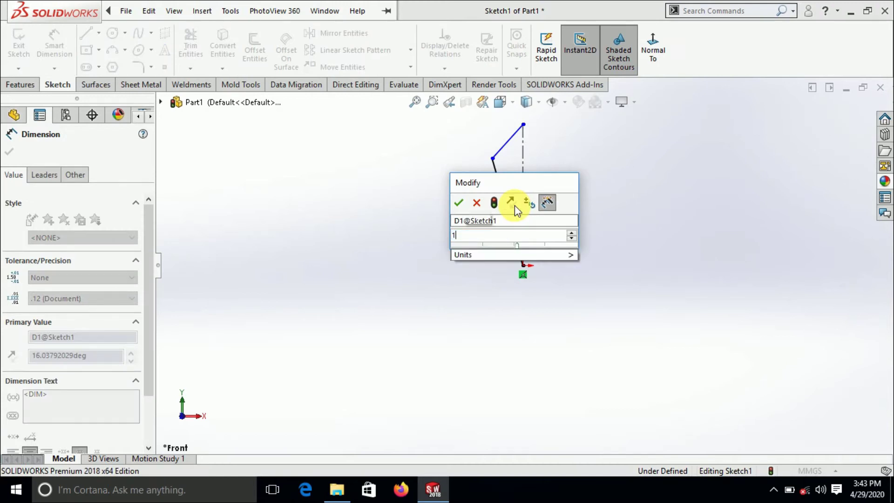
text(0)
key(Return)
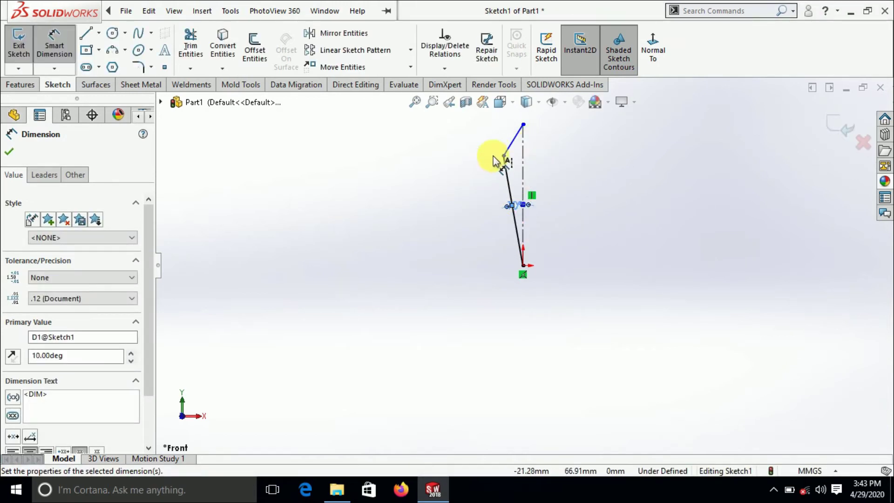
Add vertical heights of 50 mm from the origin and 20 mm up to the top
click(504, 157)
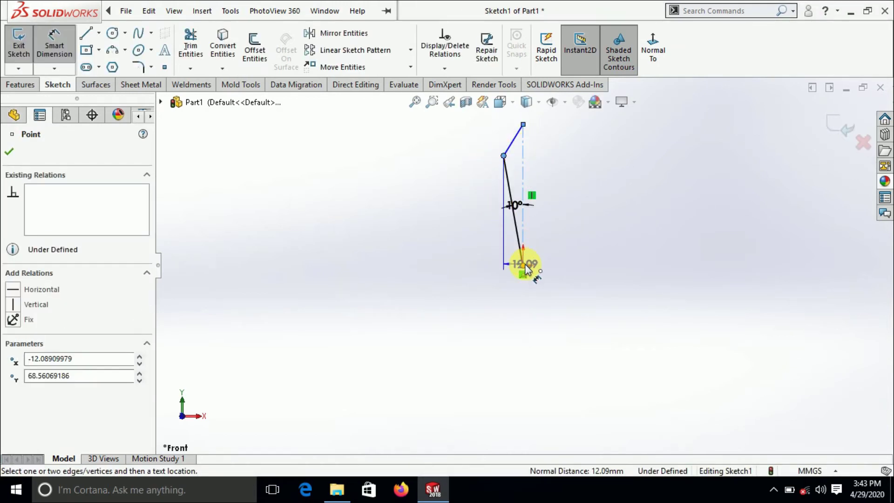
click(523, 265)
click(448, 225)
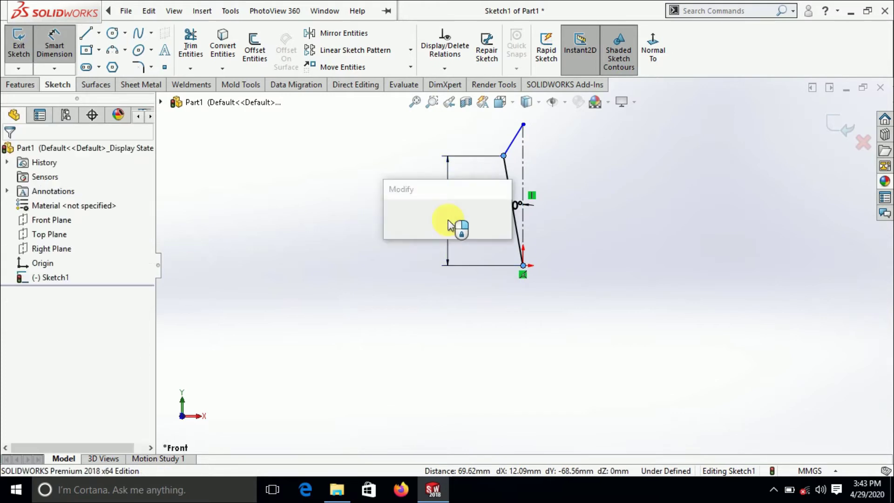
text(50)
key(Return)
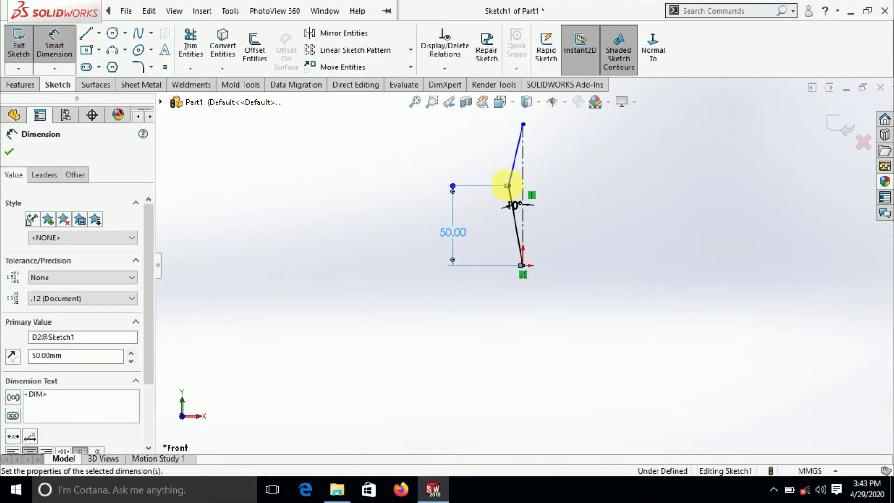
click(515, 181)
click(524, 124)
click(471, 143)
text(20)
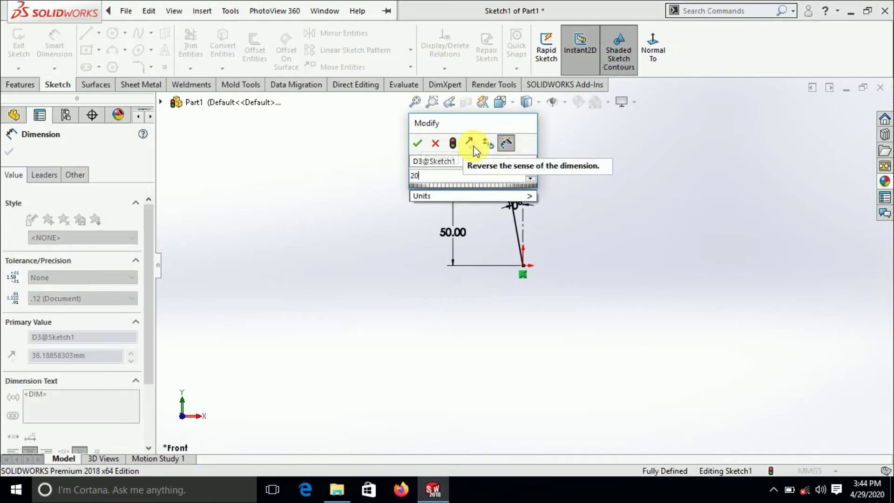
key(Return)
scroll(535, 214, down, 2)
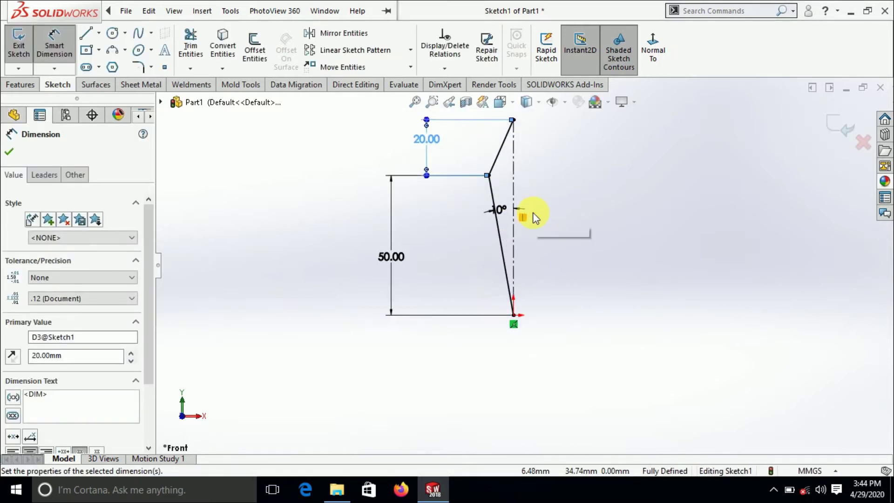
scroll(535, 218, down, 1)
click(9, 151)
Mirror both profile lines about the centerline into a kite and exit Sketch1
click(326, 34)
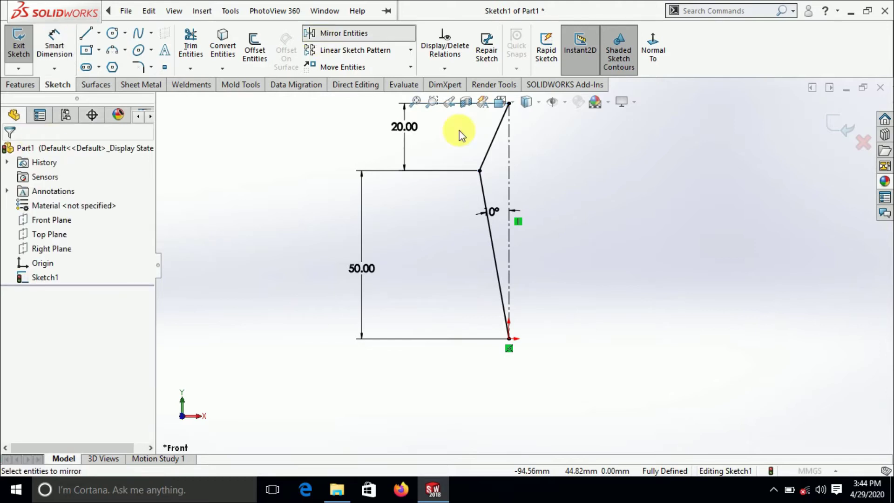
scroll(542, 147, up, 2)
drag(535, 126, 448, 336)
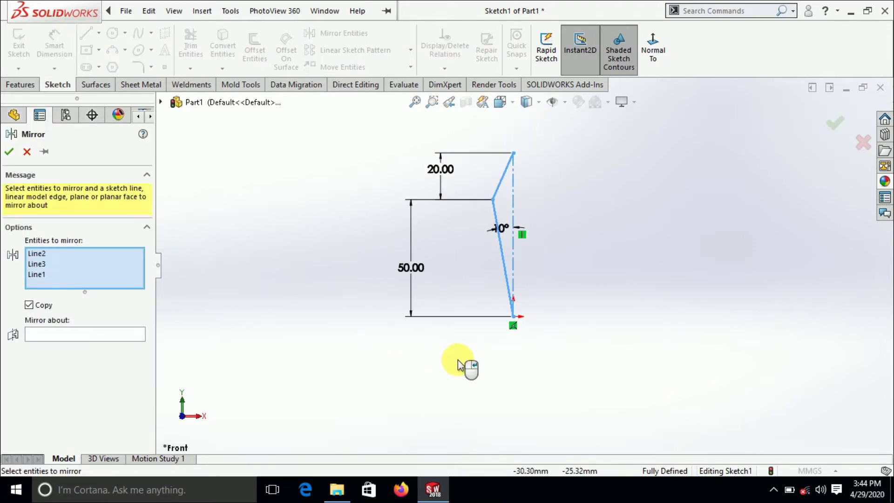
click(516, 265)
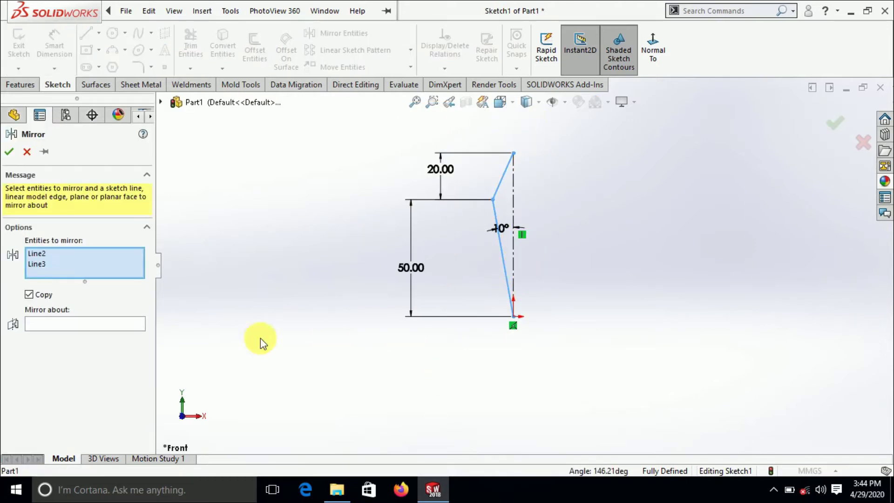
click(80, 324)
click(513, 241)
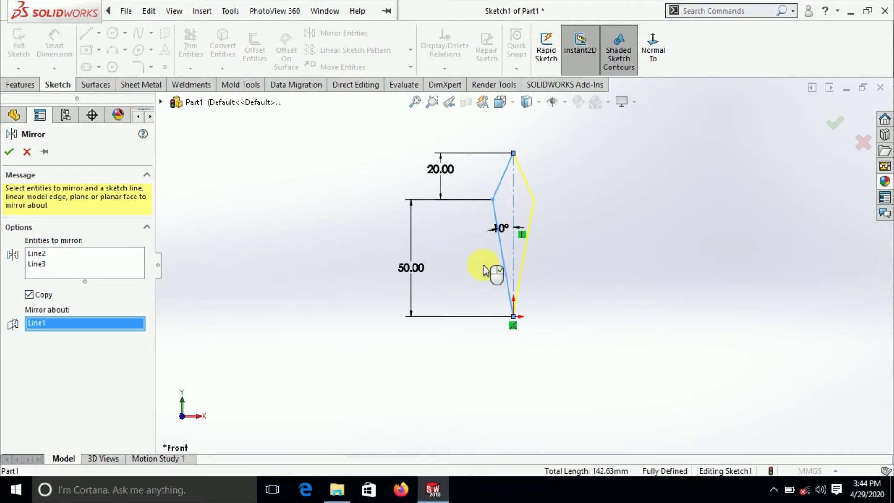
click(9, 151)
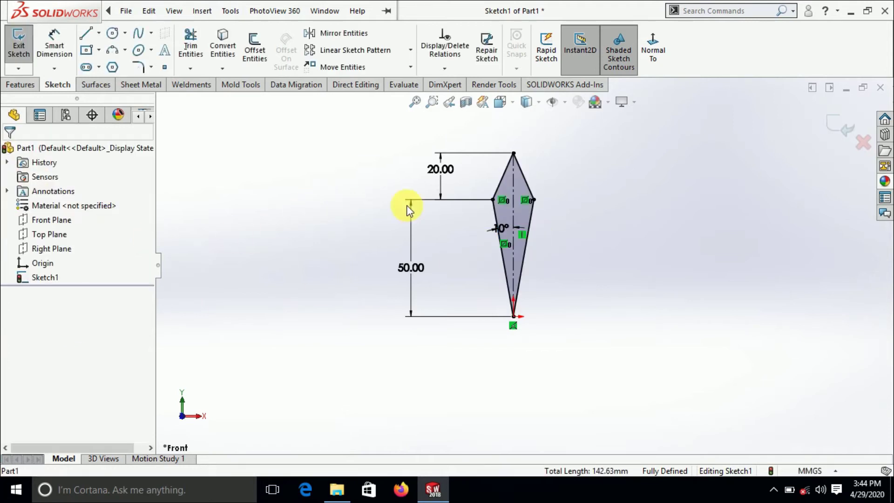
click(832, 130)
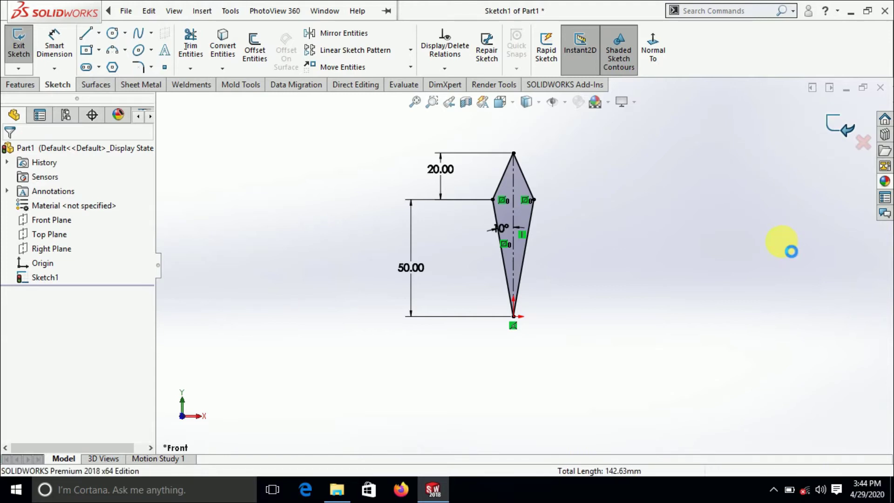
click(46, 219)
Create Plane1 as a reference plane offset 101.50 mm from the Front Plane
click(8, 85)
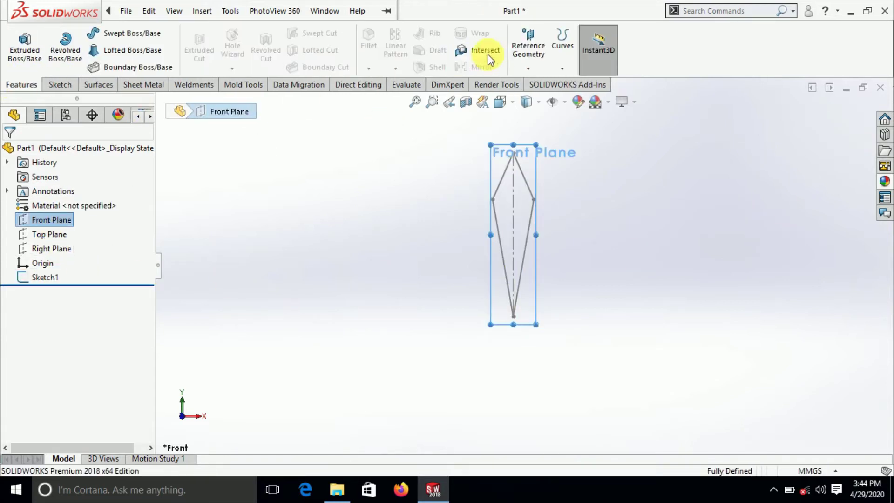
click(535, 69)
click(535, 82)
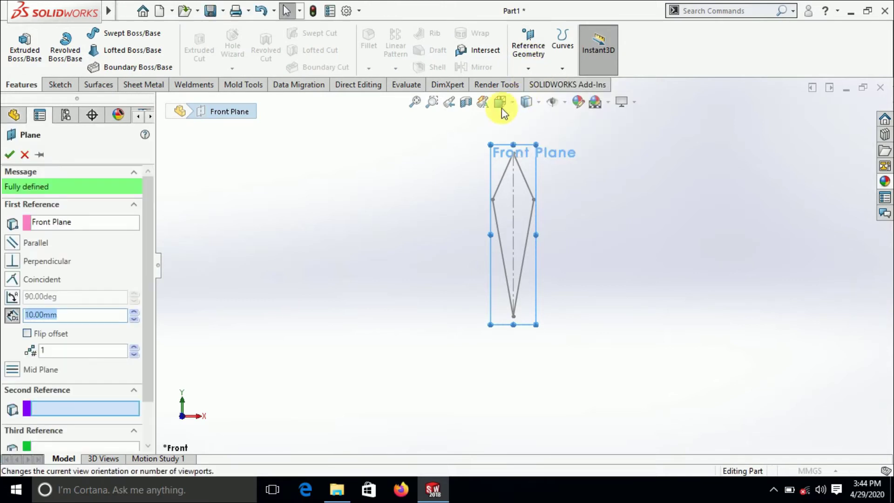
middle_drag(395, 212, 369, 214)
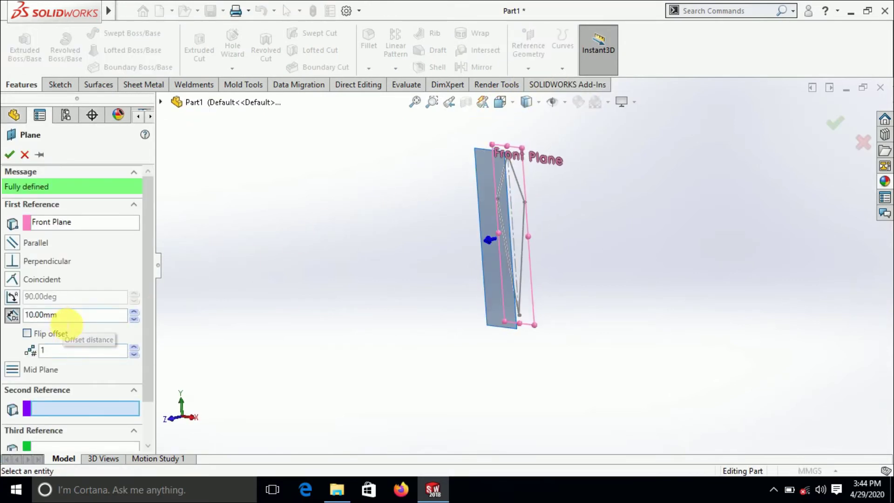
click(9, 314)
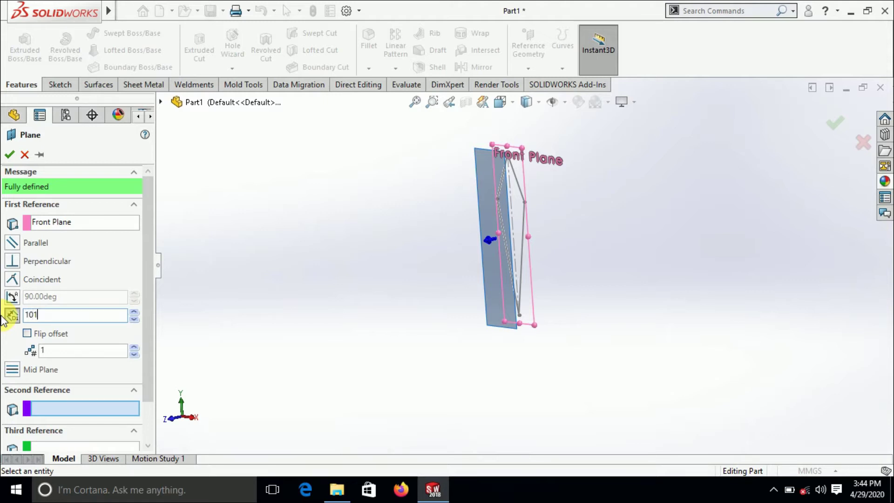
text(101.5)
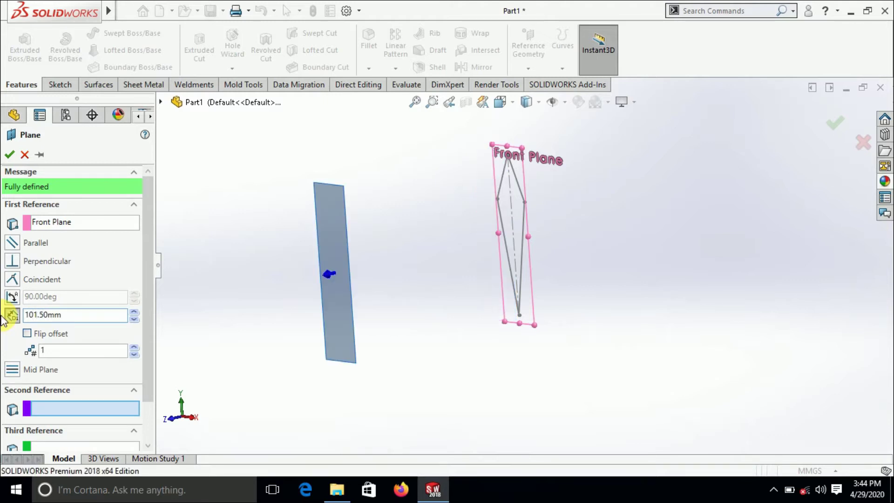
click(9, 154)
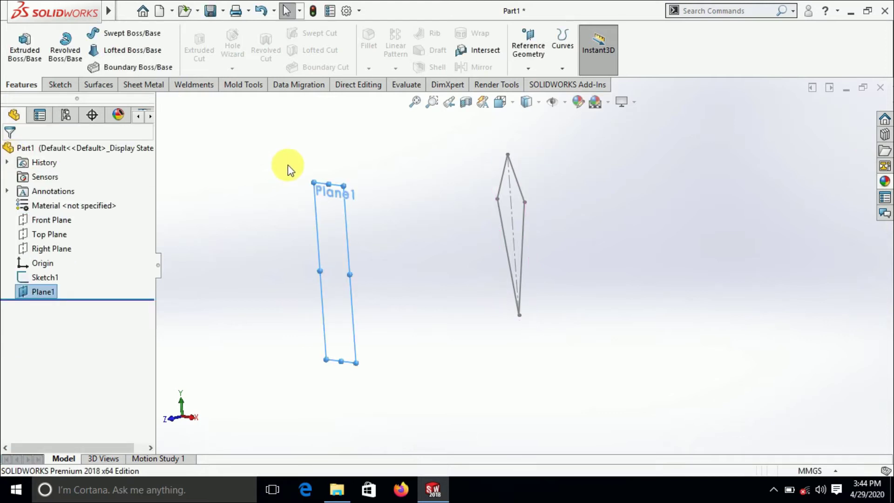
On Plane1, draw two connected lines from the bottom point out left to the centreline
click(60, 84)
click(18, 42)
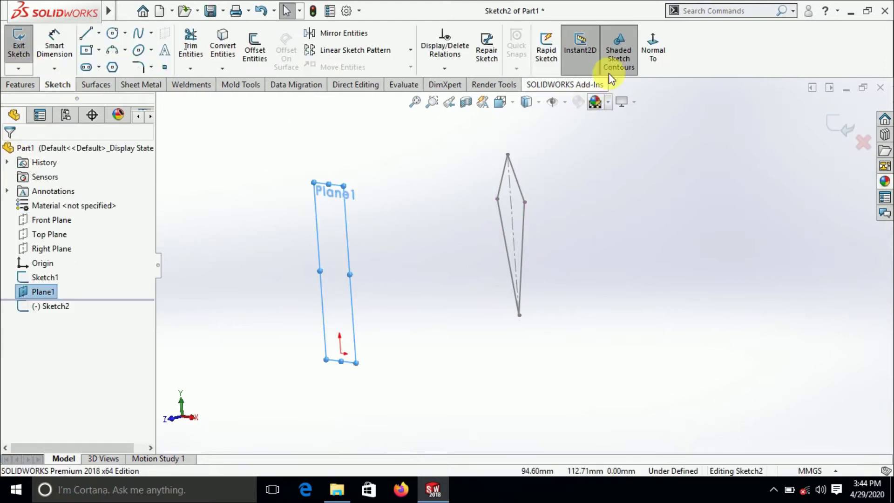
click(642, 63)
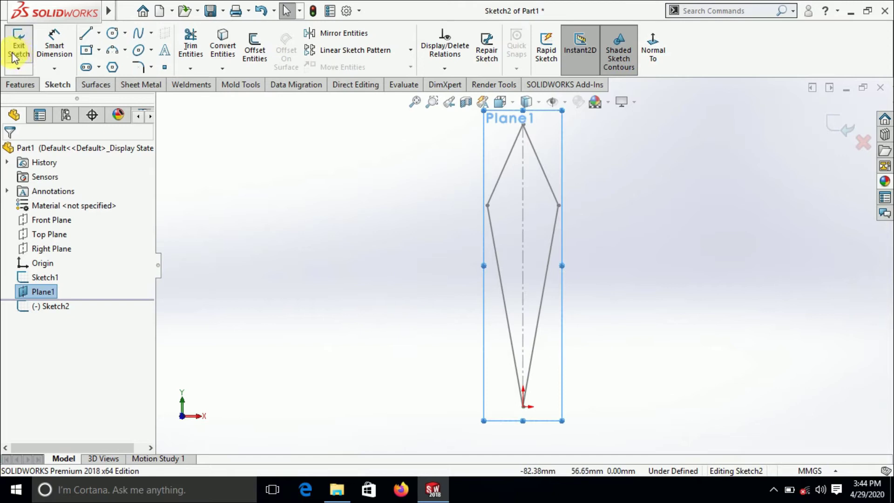
click(87, 32)
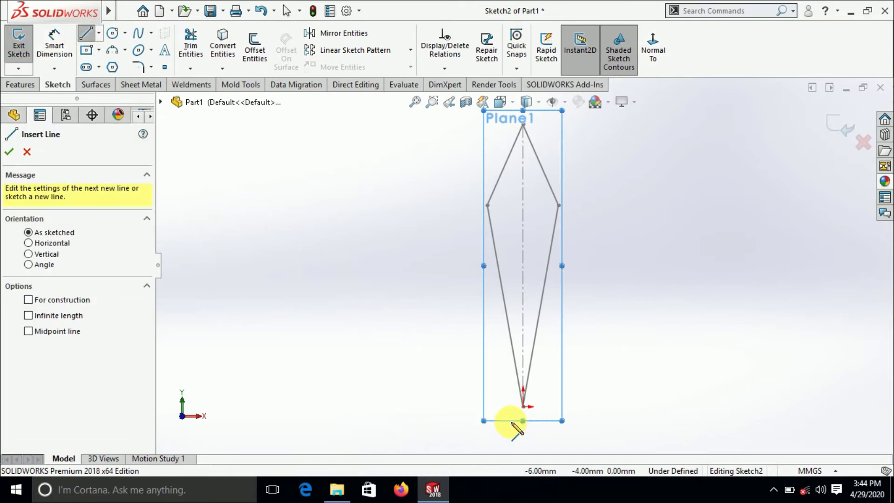
click(523, 405)
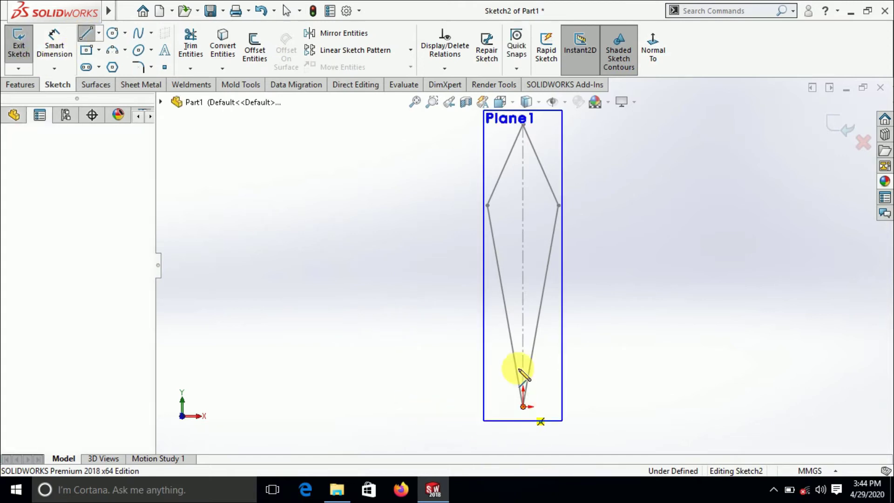
click(507, 318)
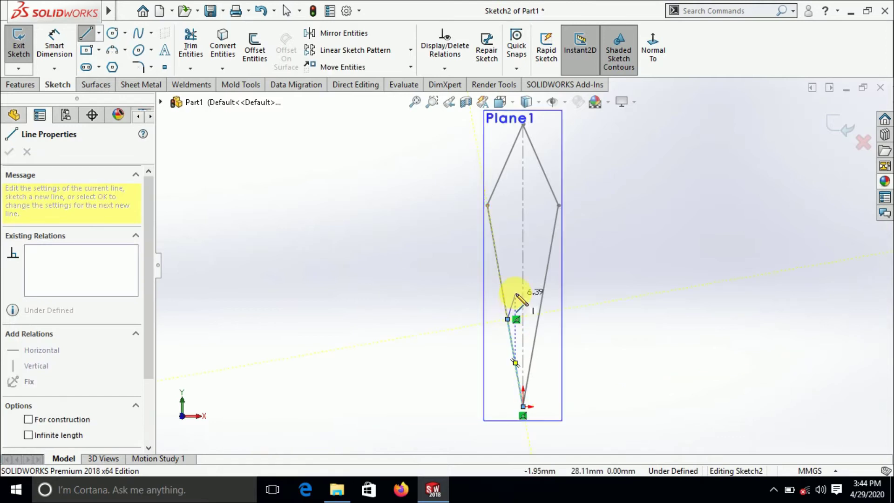
click(523, 280)
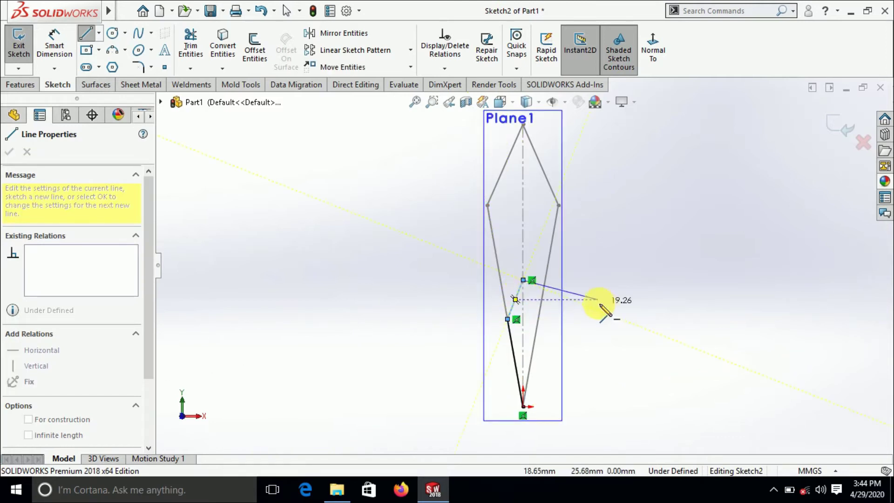
right_click(607, 308)
click(642, 312)
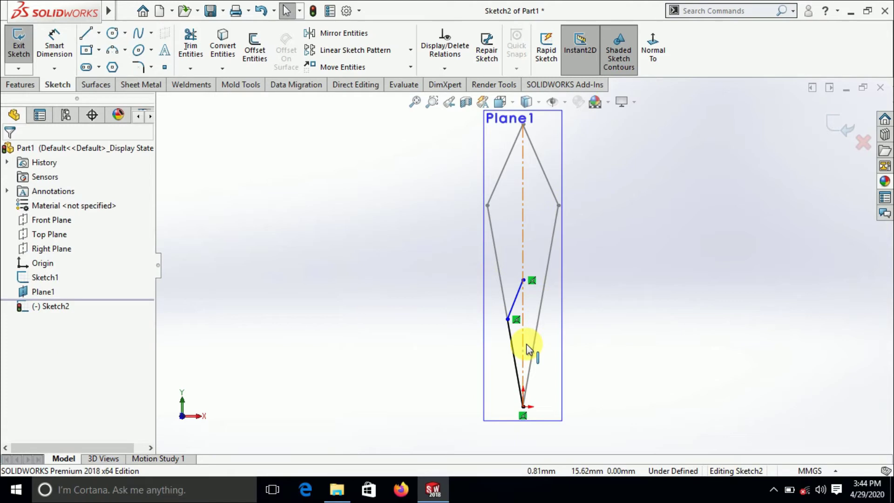
scroll(529, 342, down, 2)
Dimension the side point 25 mm above the bottom point
click(54, 41)
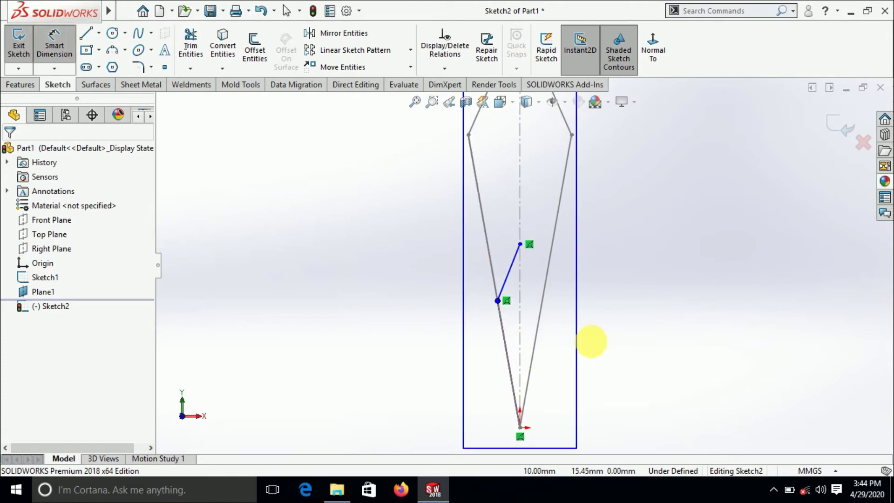
click(497, 301)
click(520, 427)
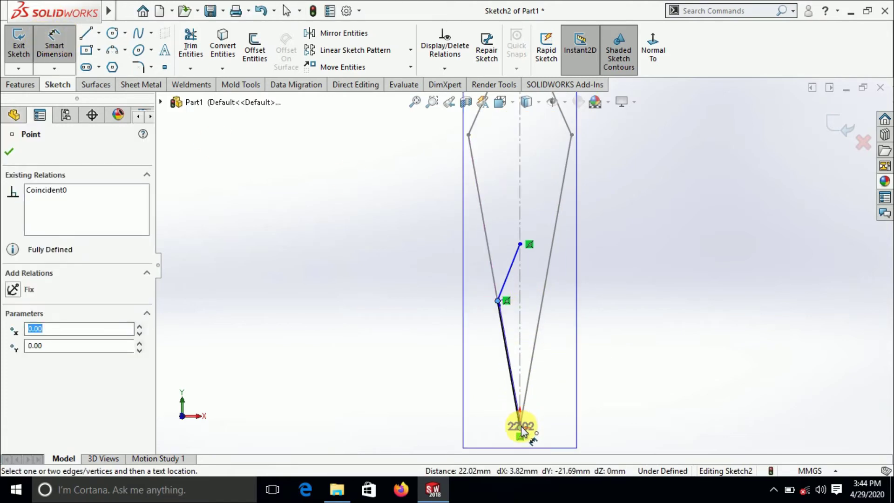
click(403, 381)
text(25)
key(Return)
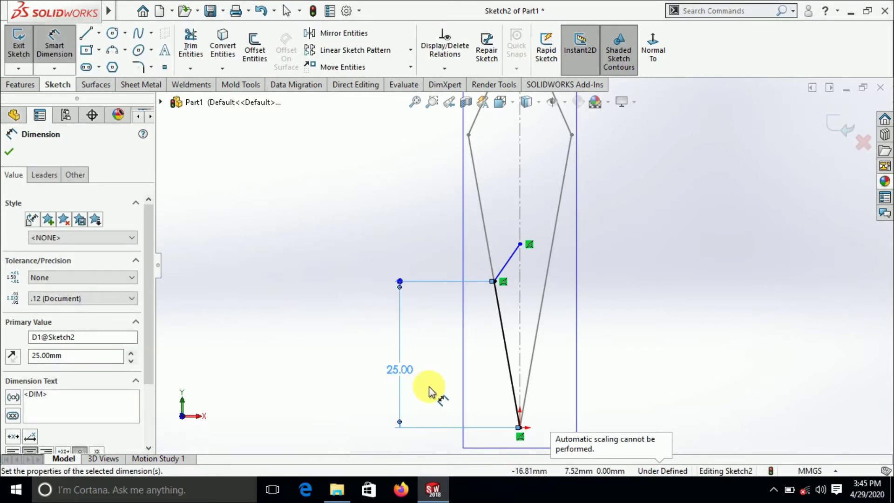
click(504, 259)
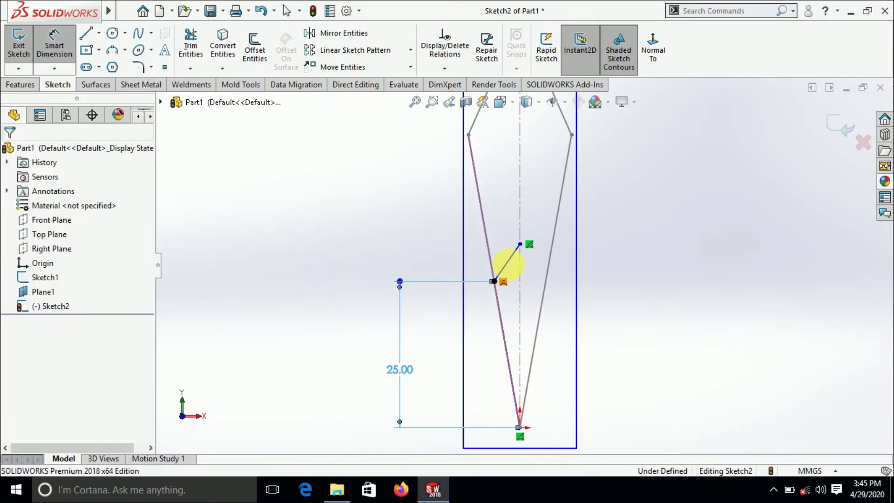
Set the top point 11.50 mm above the side point
click(520, 243)
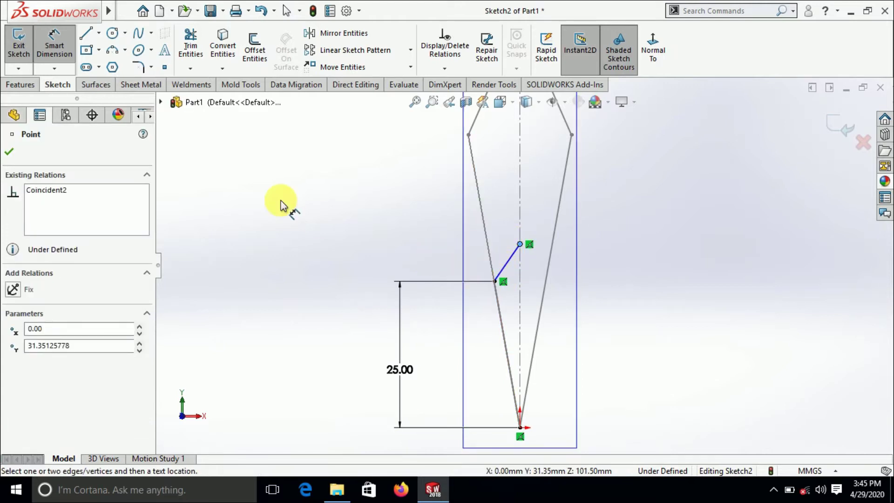
click(496, 282)
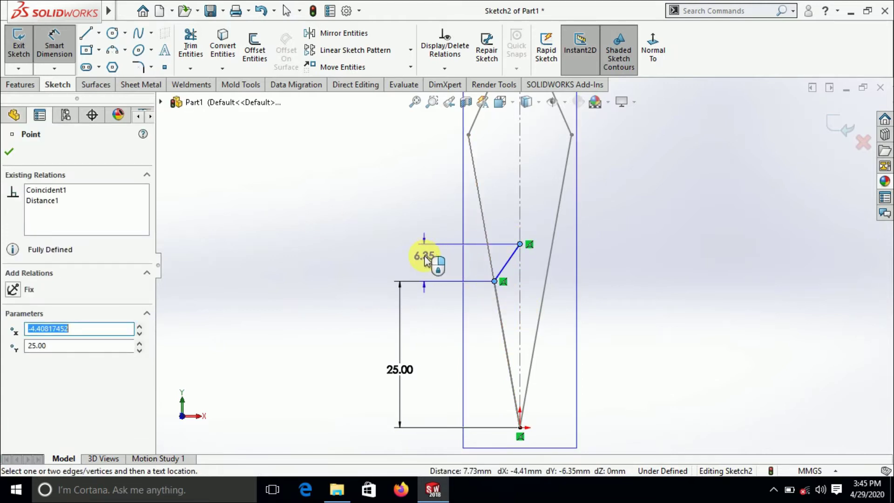
click(424, 261)
text(1.5)
key(Return)
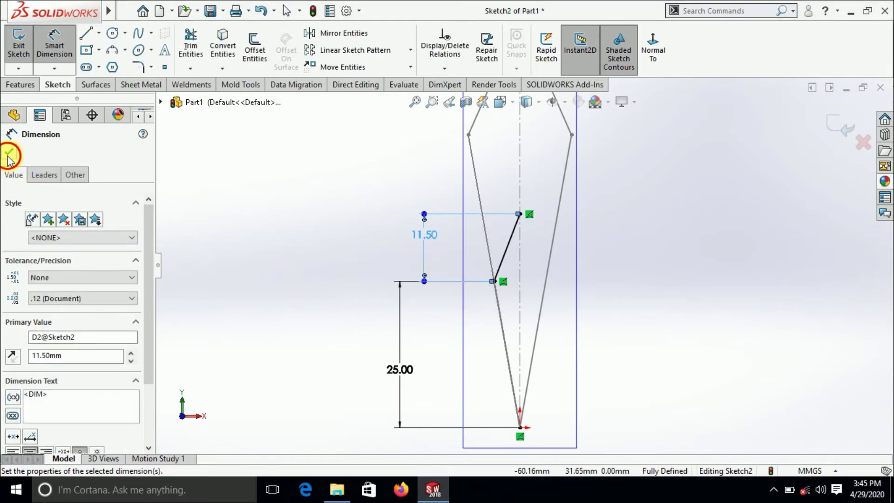
click(9, 155)
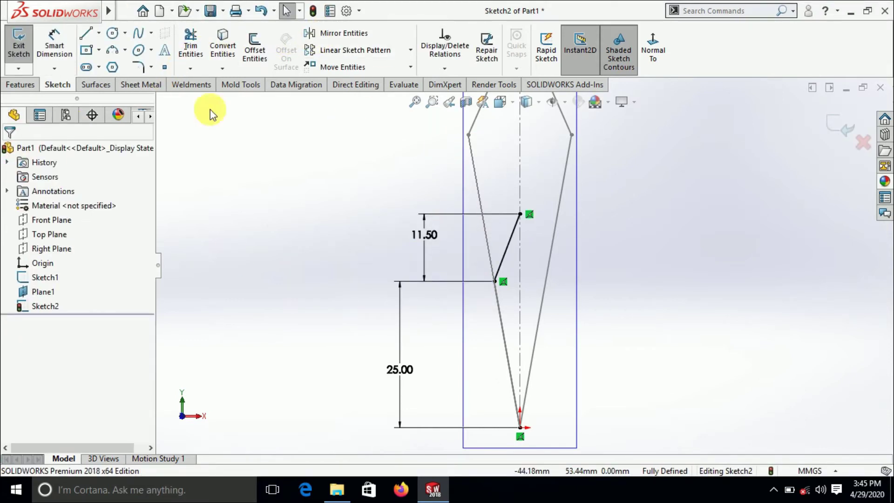
click(99, 33)
click(116, 66)
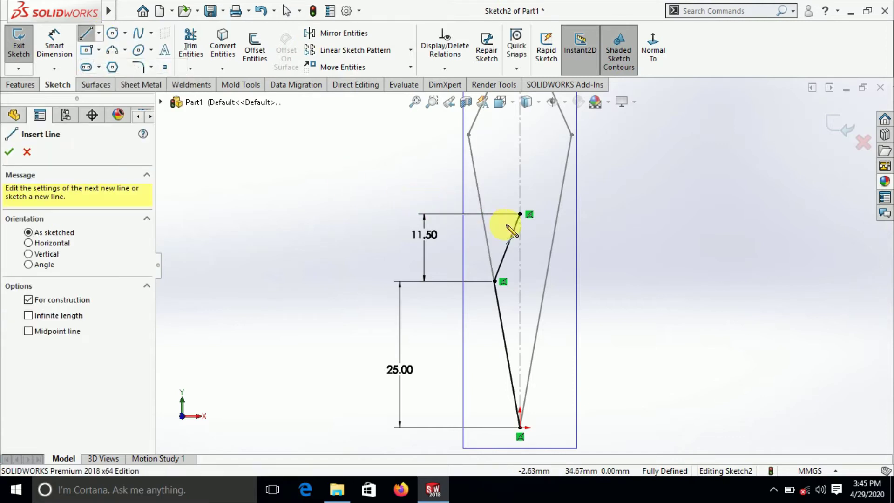
Draw a vertical centreline from the top point down to the bottom point
click(520, 214)
click(520, 426)
right_click(668, 339)
click(676, 344)
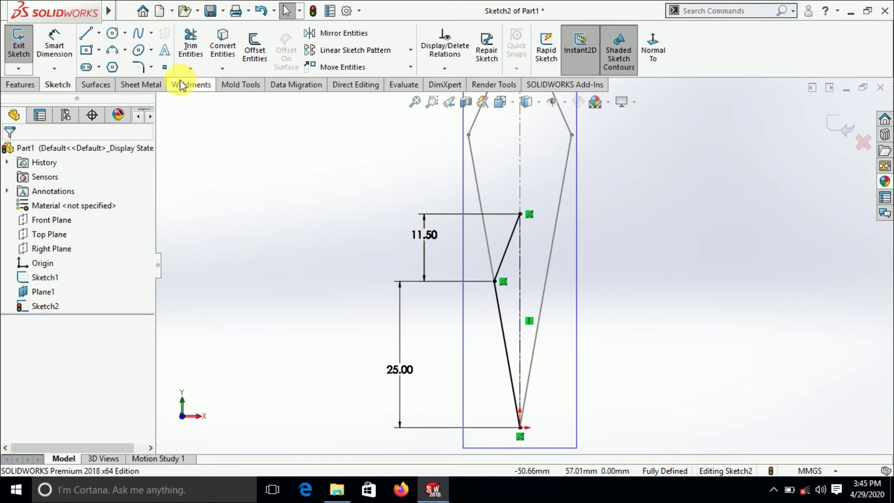
Mirror the upper and lower lines about the centreline and exit Sketch2
click(334, 33)
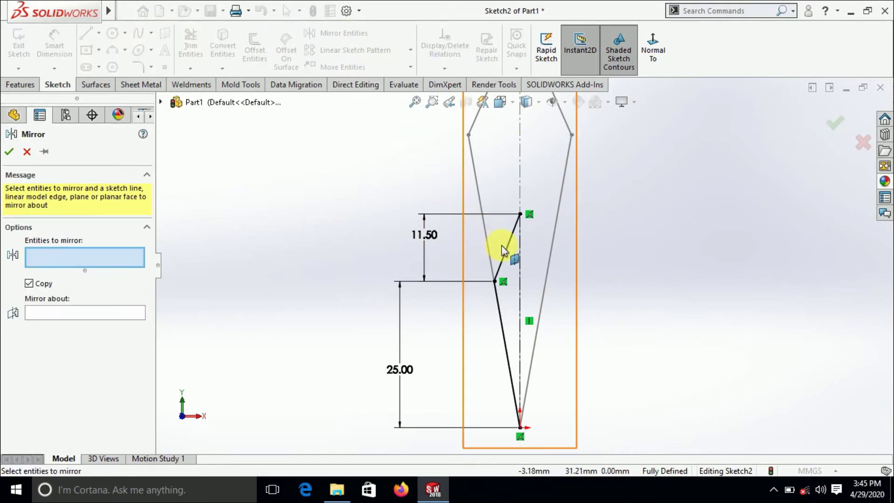
click(510, 260)
click(500, 313)
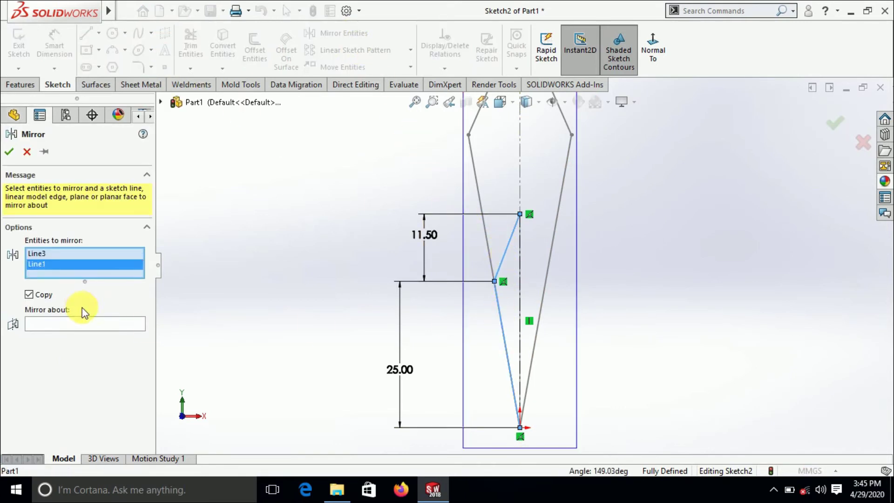
click(76, 324)
click(520, 273)
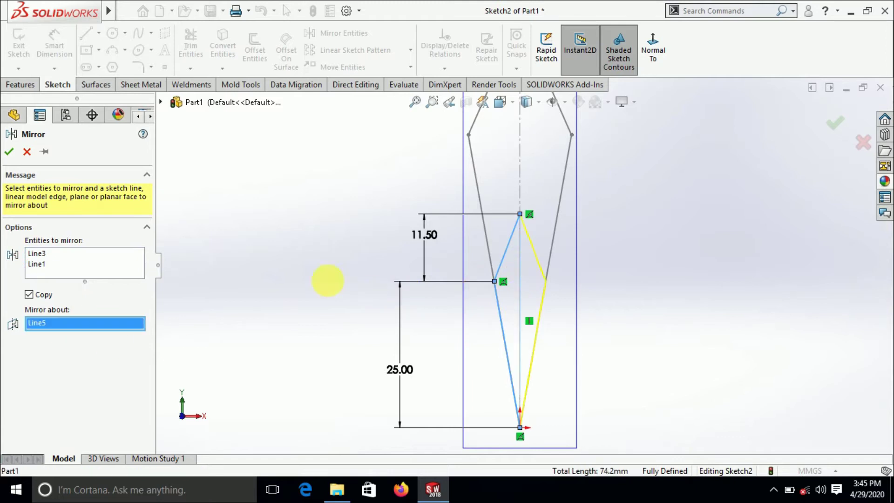
click(9, 151)
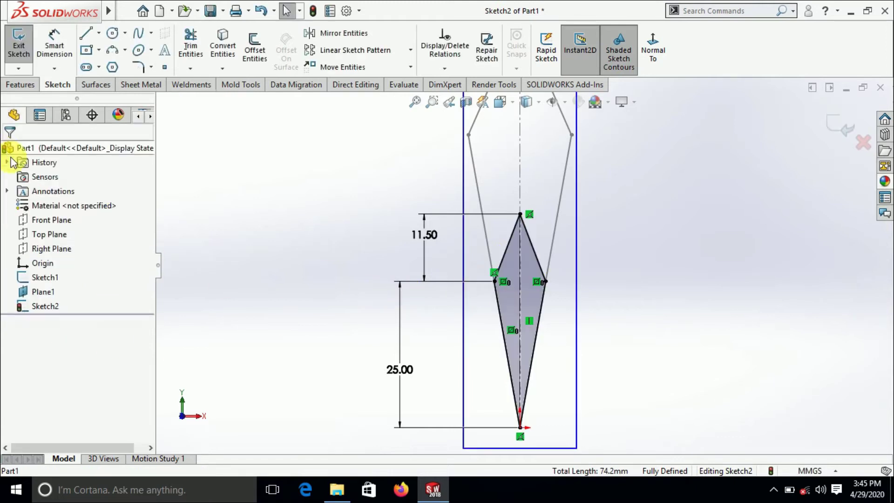
click(831, 128)
mouse_move(764, 255)
middle_down()
mouse_move(610, 284)
mouse_move(608, 325)
middle_up()
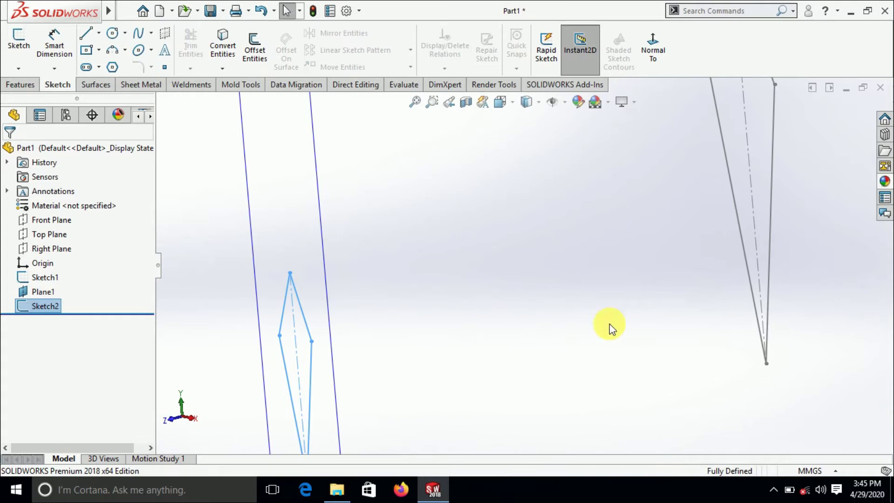
Loft a solid from the large Sketch1 profile to the small Sketch2 profile
key(f)
click(32, 85)
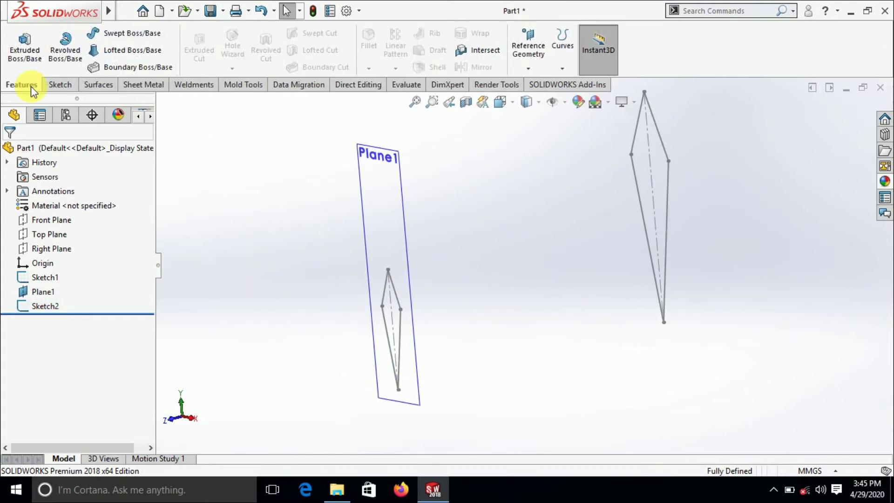
click(127, 50)
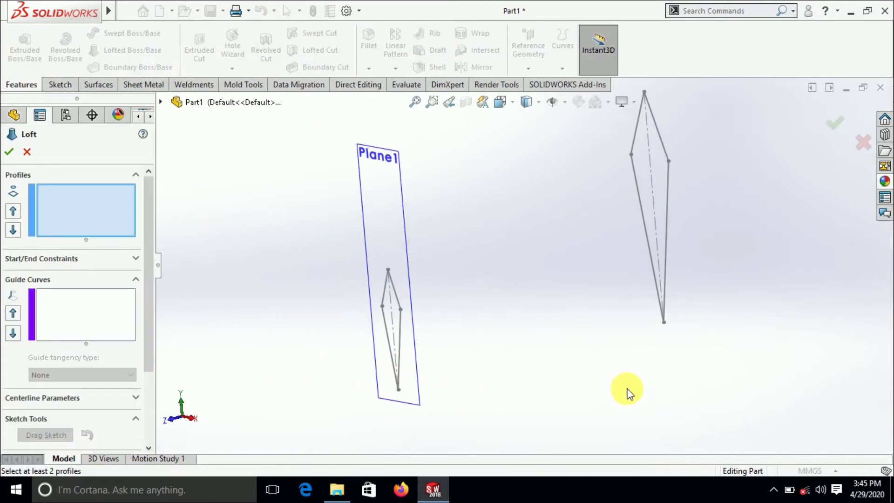
click(663, 323)
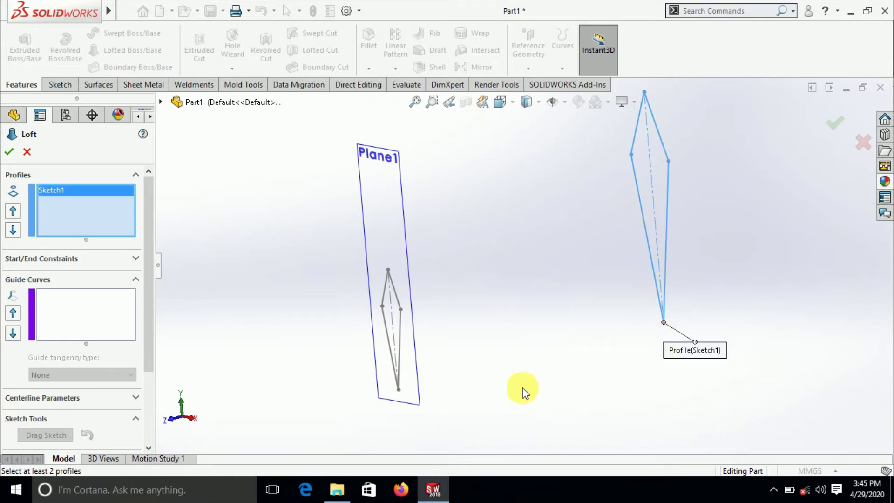
click(398, 390)
middle_drag(459, 401, 596, 411)
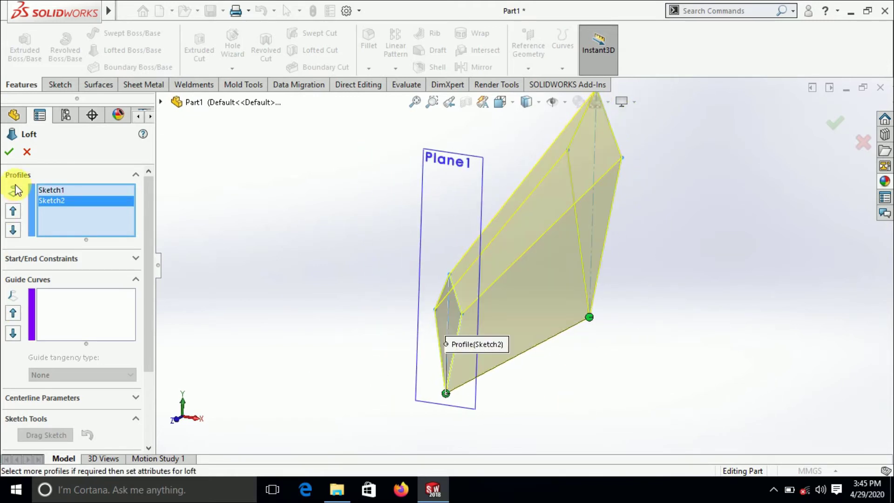
click(15, 158)
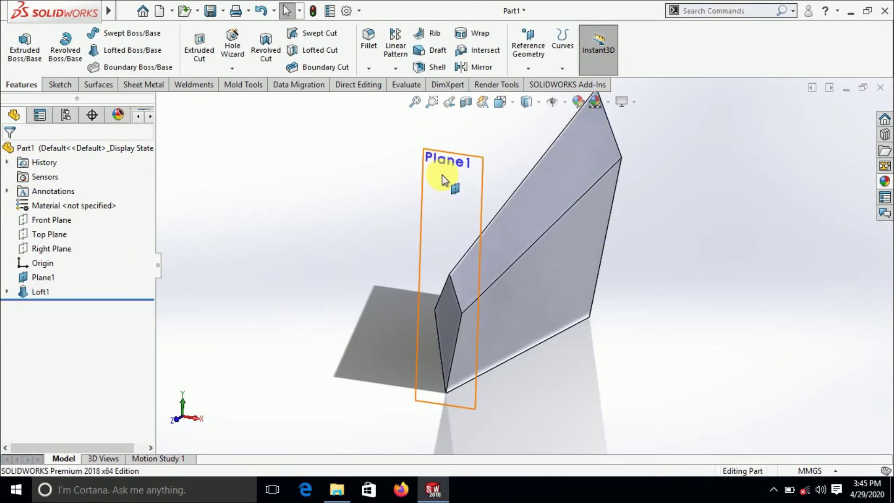
Hide Plane1 and orbit the lofted part
right_click(443, 177)
click(485, 163)
mouse_move(291, 228)
middle_down()
mouse_move(283, 120)
mouse_move(250, 123)
middle_up()
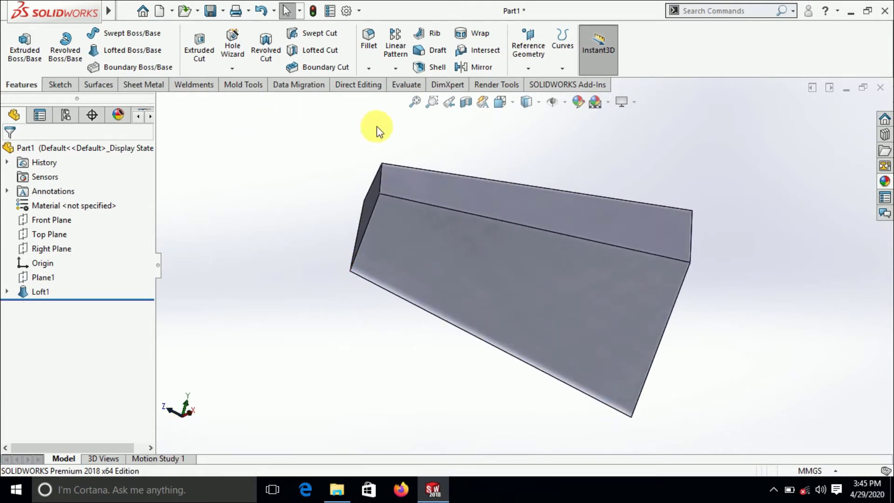
Circular-pattern Loft1 18 times through 360° around the bottom edge axis
click(401, 84)
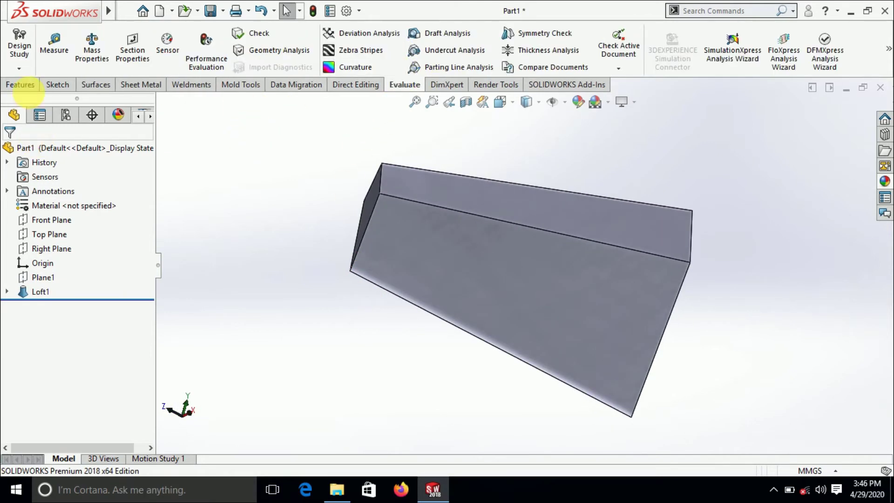
click(20, 85)
click(395, 68)
click(400, 99)
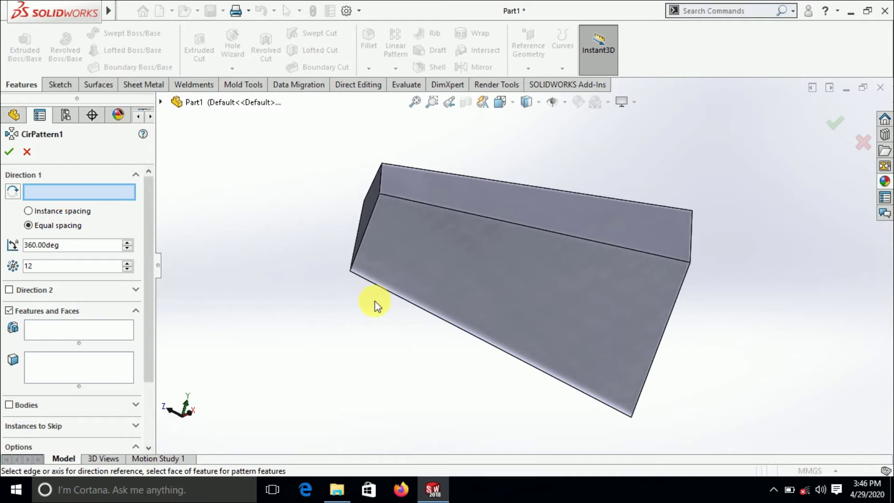
click(378, 283)
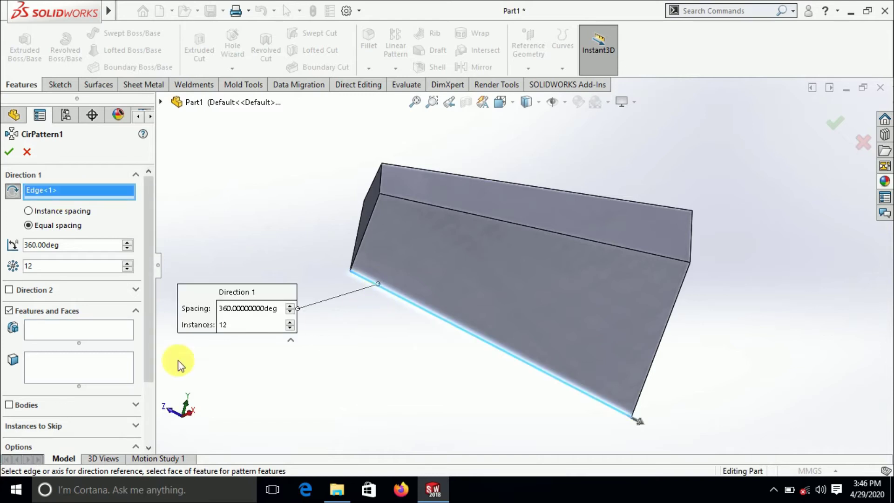
click(423, 239)
middle_drag(246, 186, 298, 259)
click(28, 267)
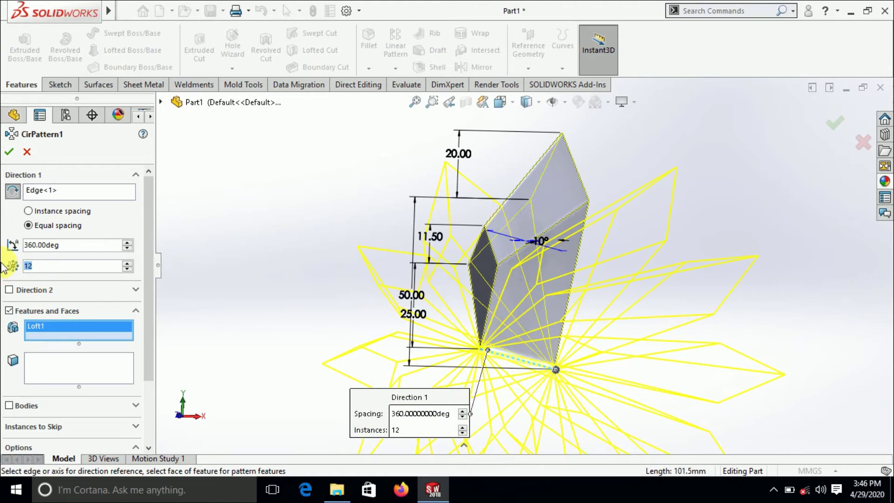
text(18)
key(Return)
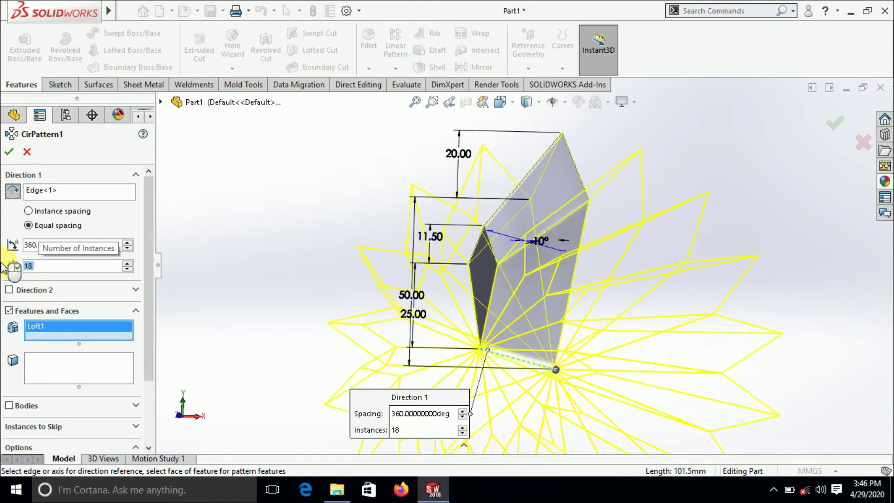
click(11, 152)
mouse_move(168, 210)
middle_down()
mouse_move(319, 245)
mouse_move(274, 222)
mouse_move(179, 210)
mouse_move(259, 206)
middle_up()
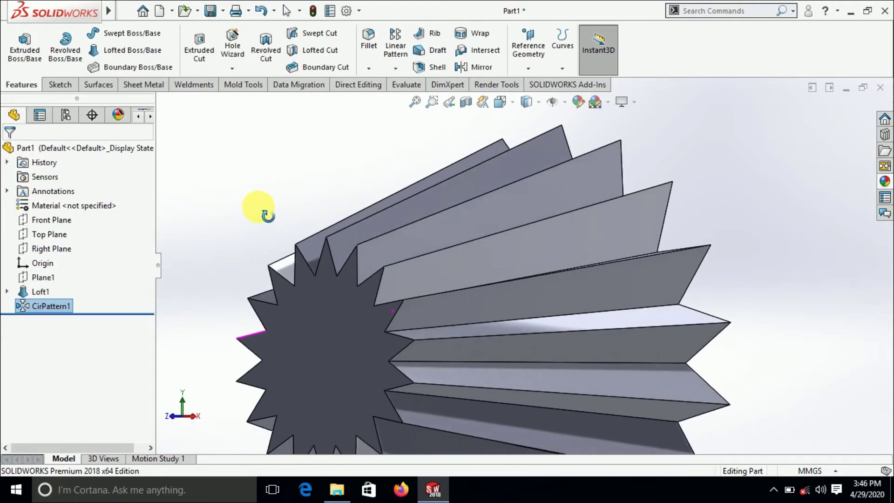
scroll(405, 295, up, 4)
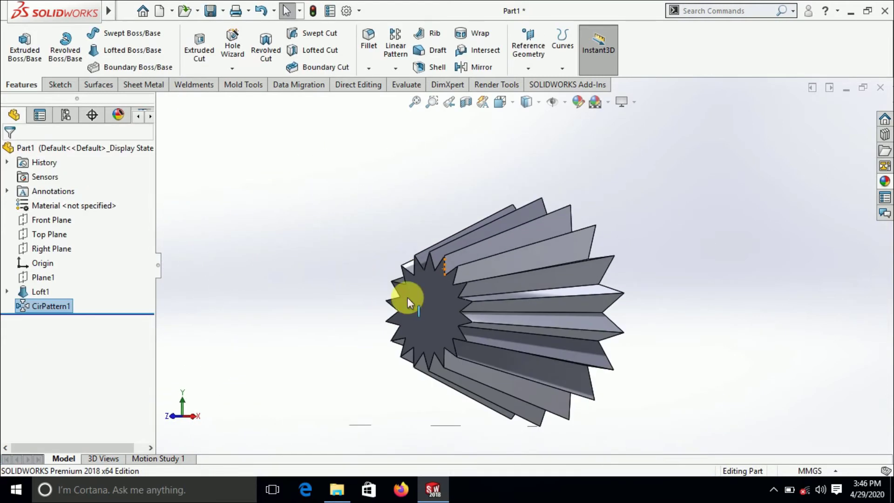
Shell the fluted body to a 1.00 mm wall, removing both star-shaped end faces
click(429, 67)
text(1)
key(Return)
click(439, 320)
middle_drag(648, 325, 554, 319)
click(555, 318)
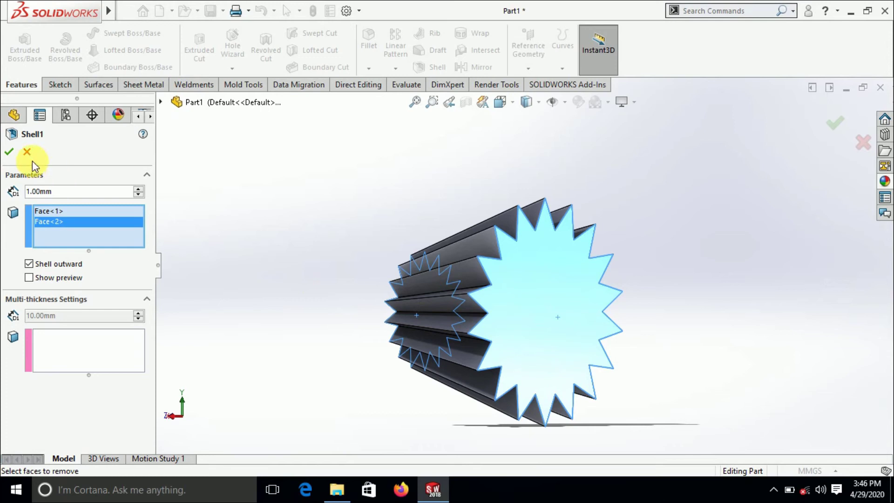
click(10, 153)
mouse_move(274, 225)
middle_down()
mouse_move(409, 305)
mouse_move(285, 265)
mouse_move(279, 273)
mouse_move(256, 210)
middle_up()
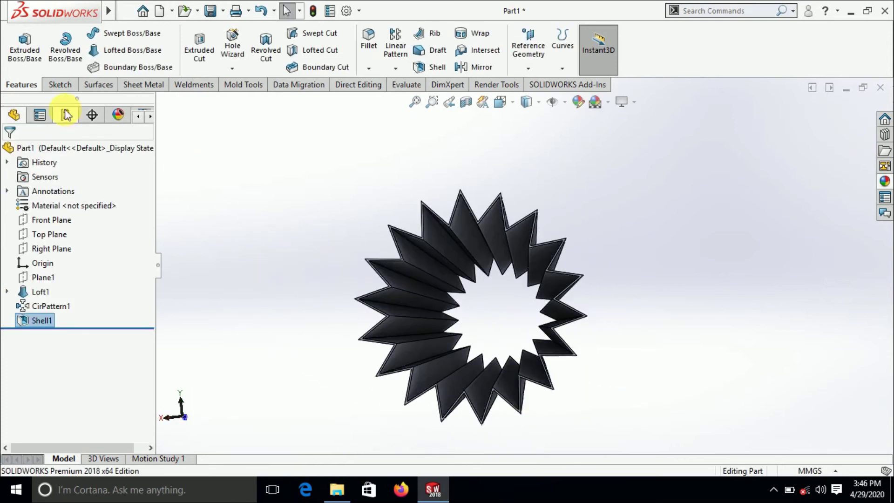
Sketch a circle on the Front Plane, centred at the origin and reaching the flute tips
click(56, 220)
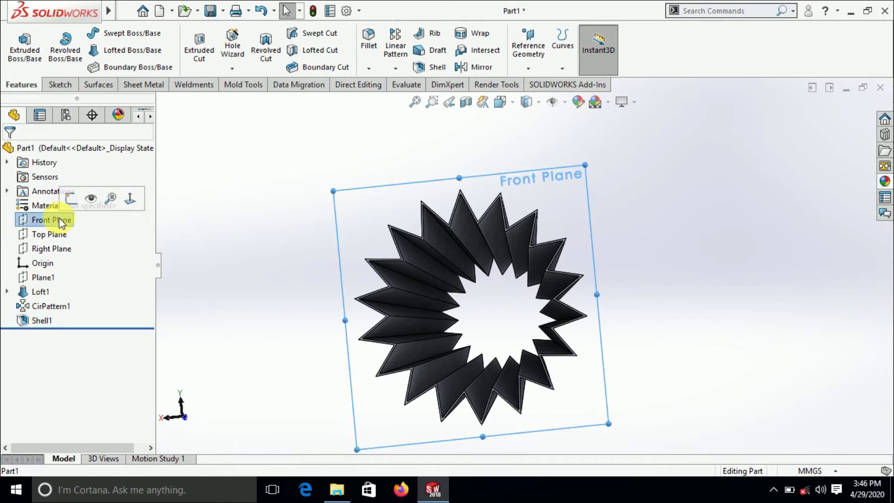
click(69, 196)
click(651, 47)
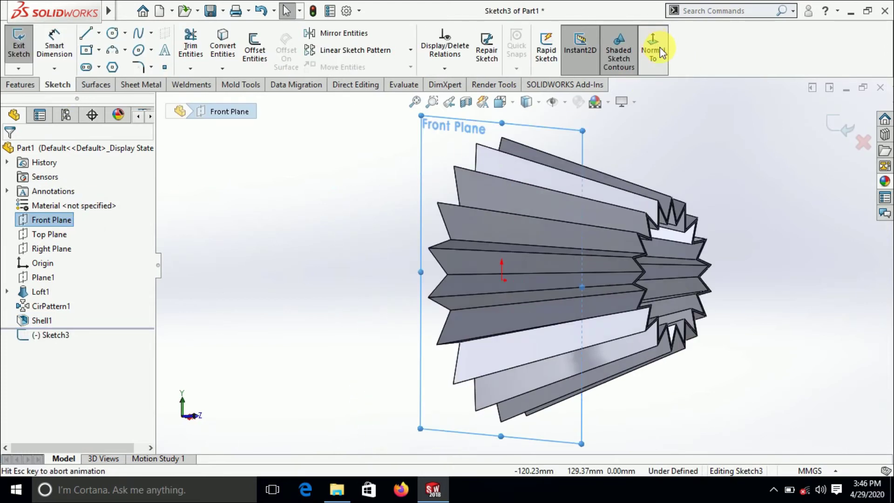
click(113, 33)
click(522, 265)
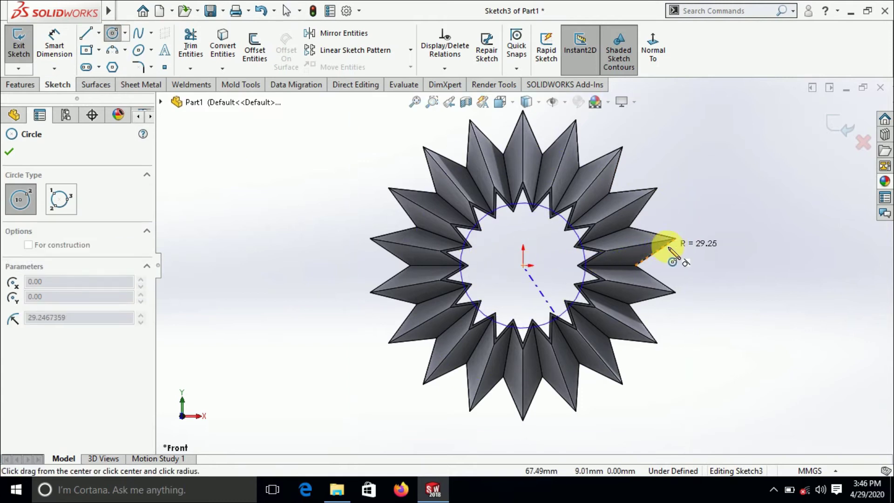
click(676, 238)
right_click(763, 216)
click(770, 199)
Extrude the circle 17.75 mm in the reversed direction to cap the wide end
middle_drag(706, 285, 630, 329)
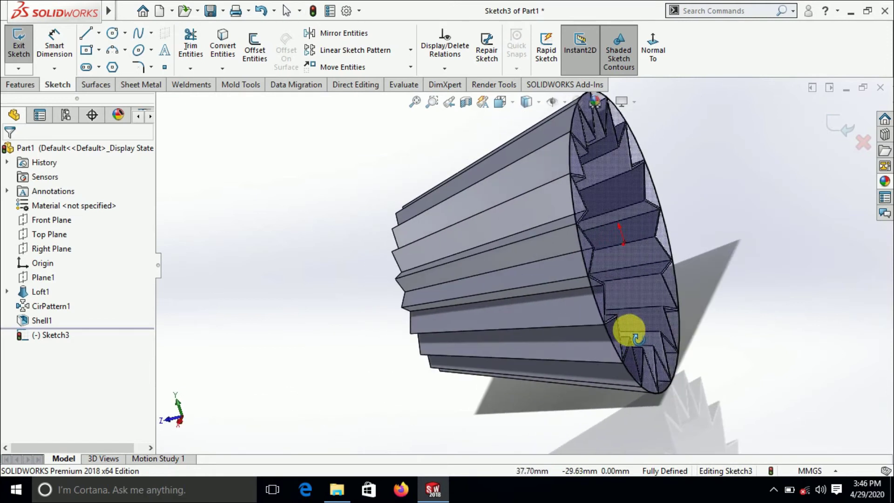
click(24, 85)
click(25, 49)
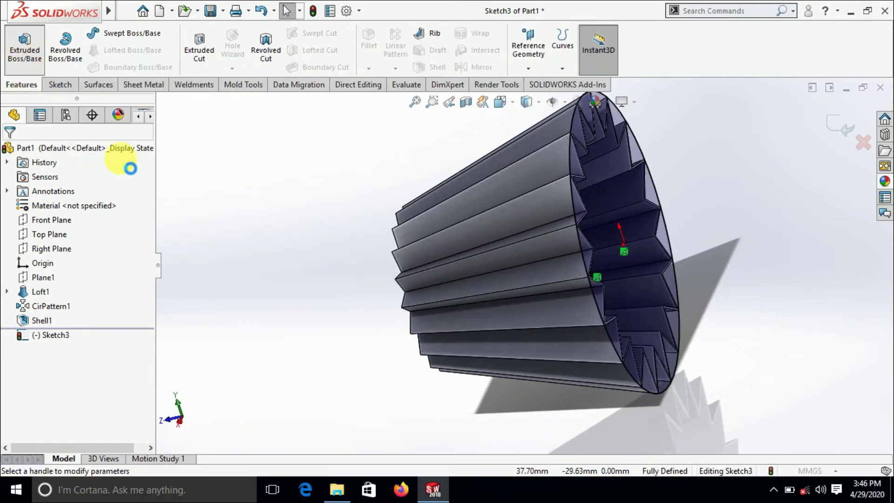
click(12, 229)
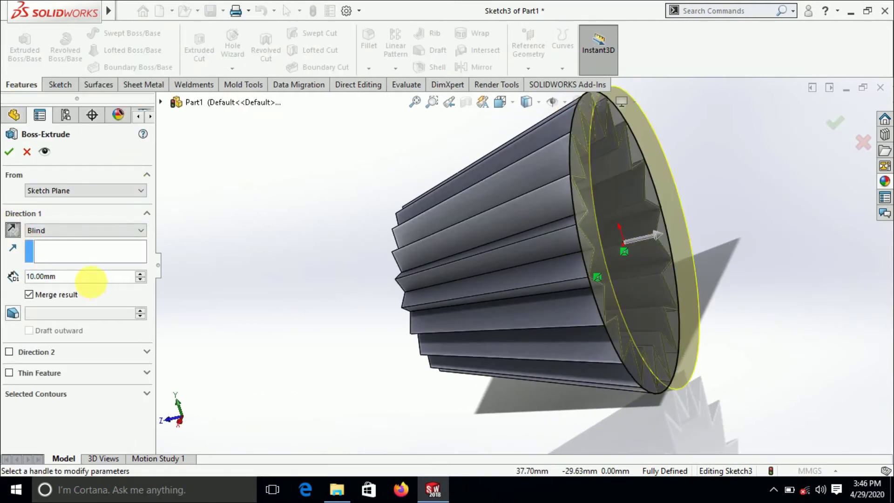
drag(90, 279, 3, 279)
text(17.75)
key(Return)
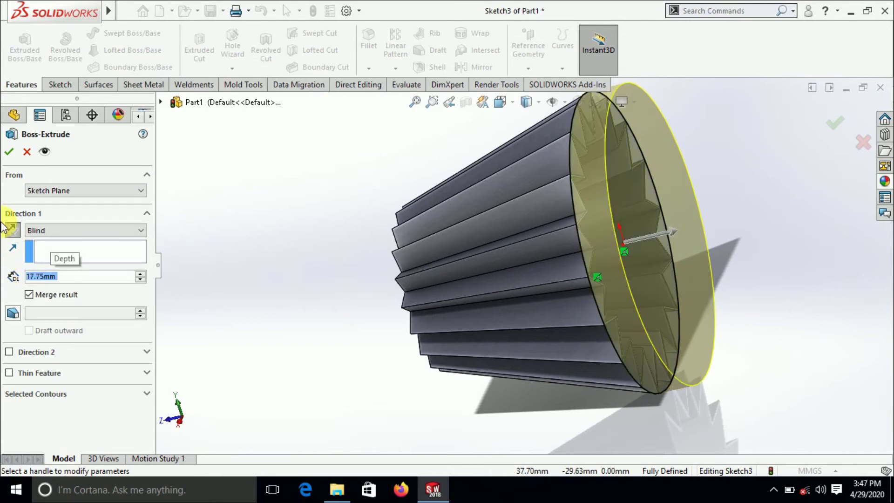
click(8, 152)
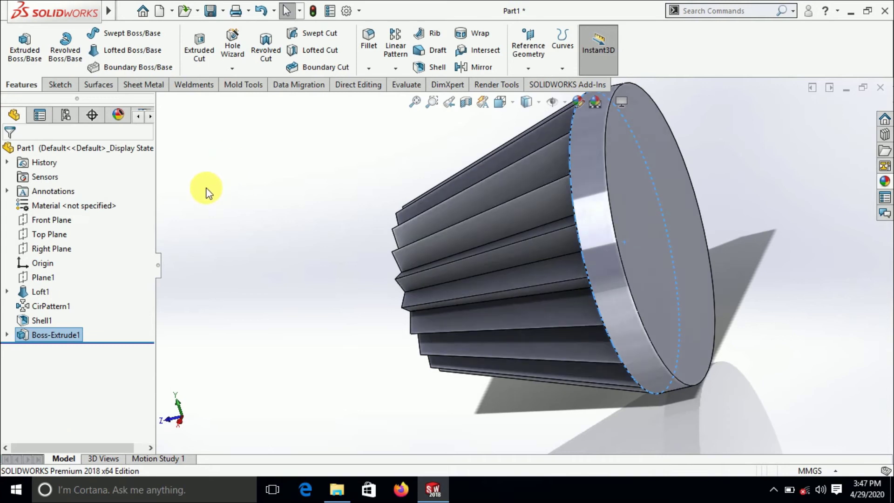
Start a sketch on Plane1 at the narrow end, viewed normal to it
middle_drag(256, 264, 295, 289)
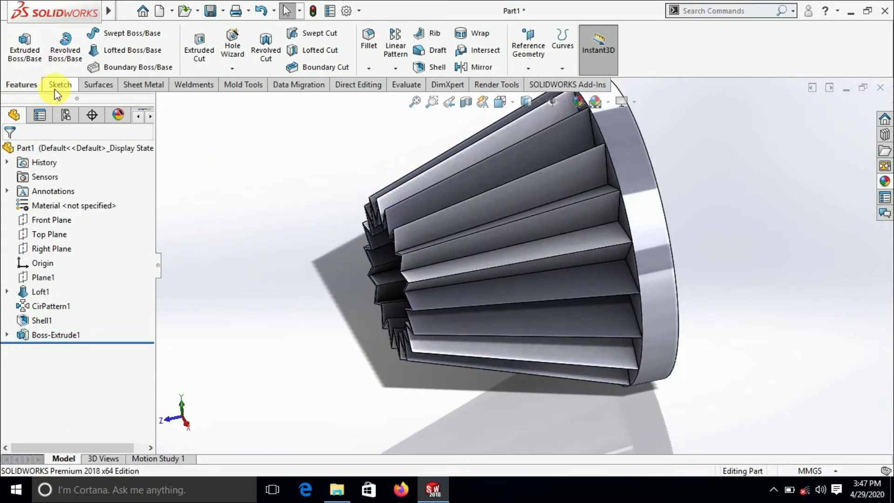
click(58, 85)
click(19, 44)
mouse_move(230, 299)
middle_down()
mouse_move(404, 254)
mouse_move(471, 249)
middle_up()
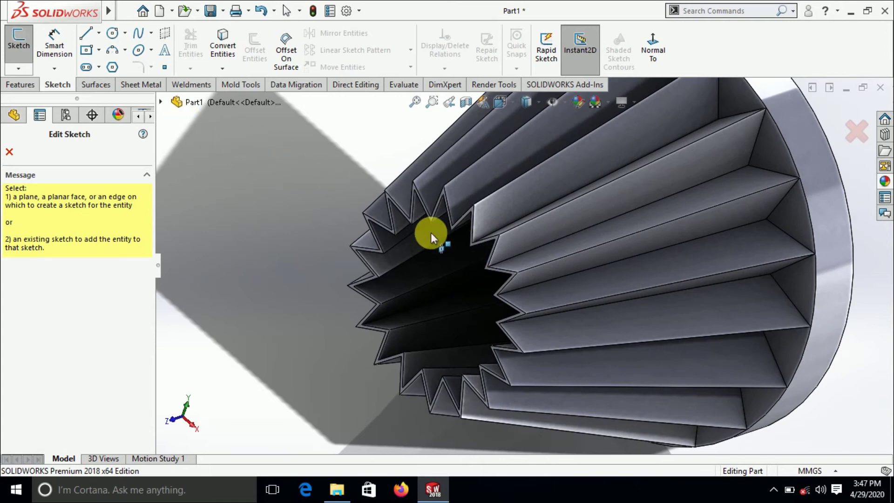
click(161, 102)
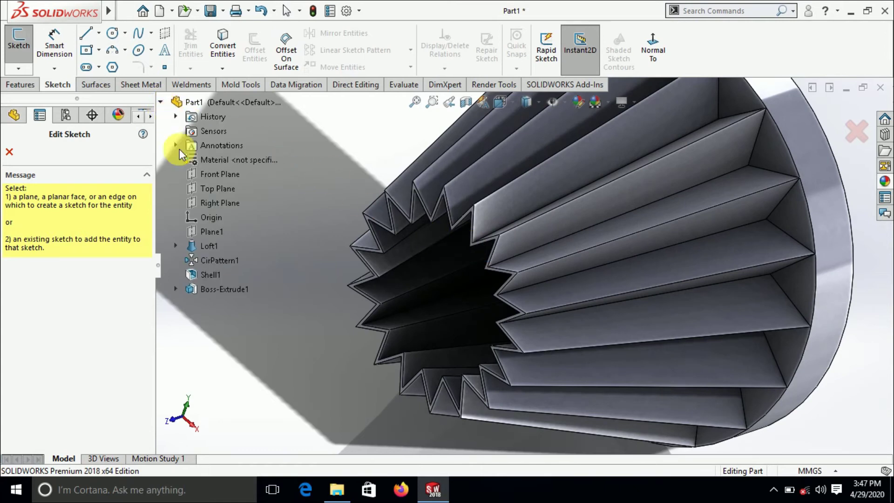
click(210, 236)
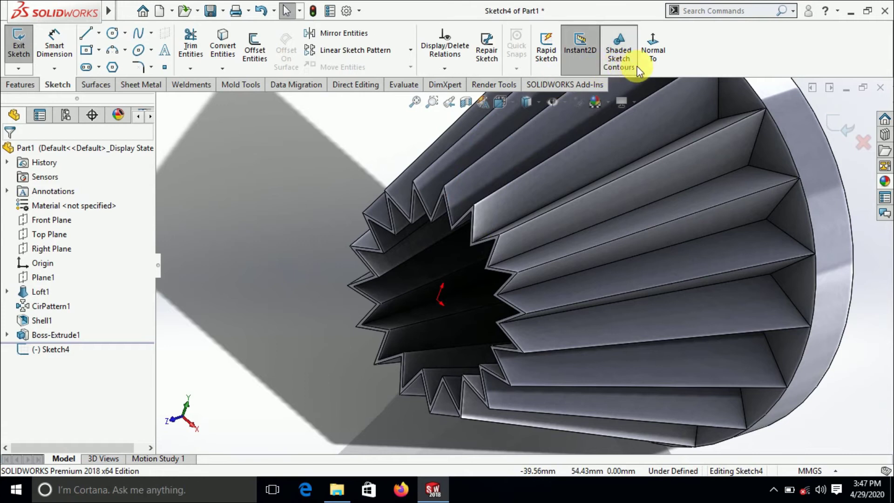
click(653, 54)
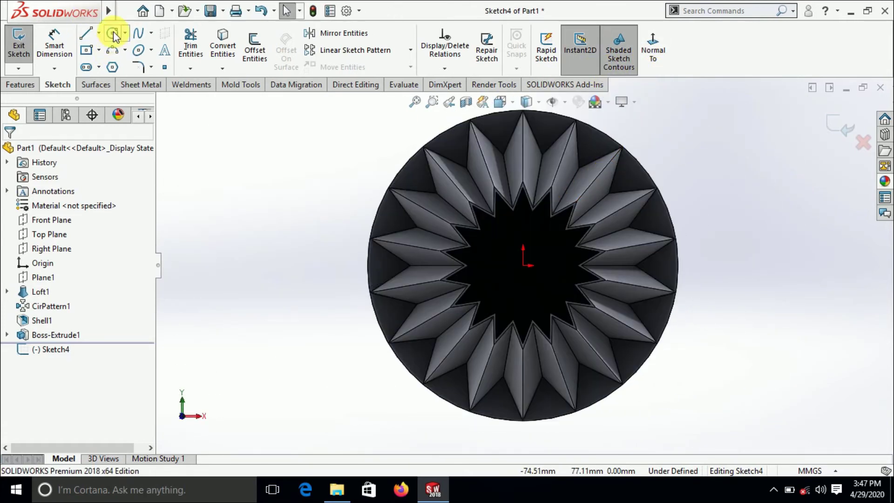
Draw a circle at the origin extending out past the flutes
click(113, 31)
click(524, 266)
scroll(584, 246, down, 3)
scroll(577, 240, down, 2)
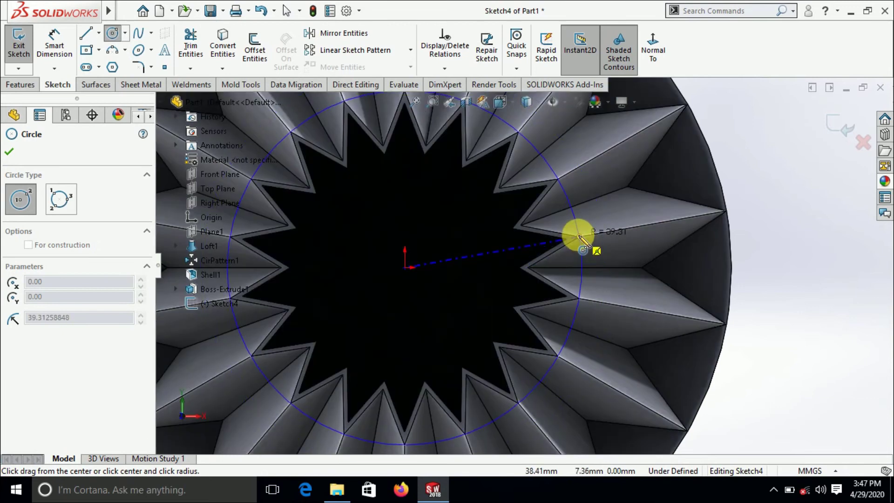
click(580, 239)
scroll(521, 267, up, 5)
click(9, 151)
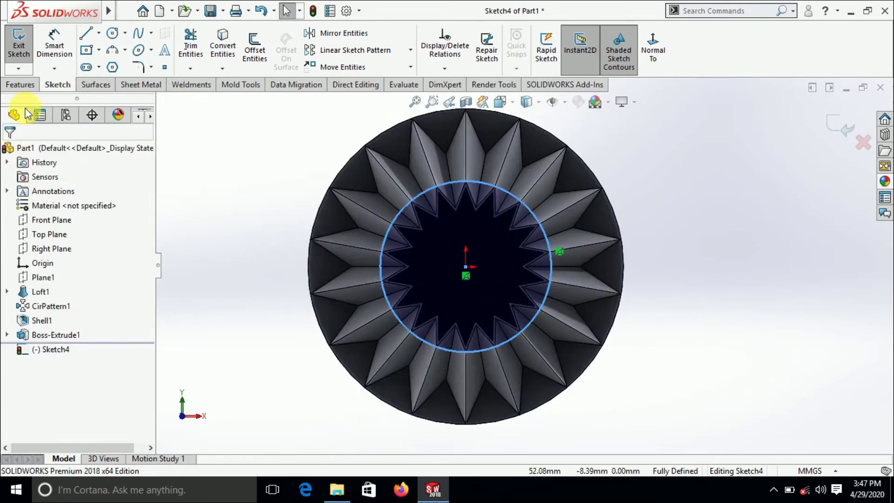
Extrude the circle 17.75 mm as the narrow-end cap
click(21, 84)
click(24, 47)
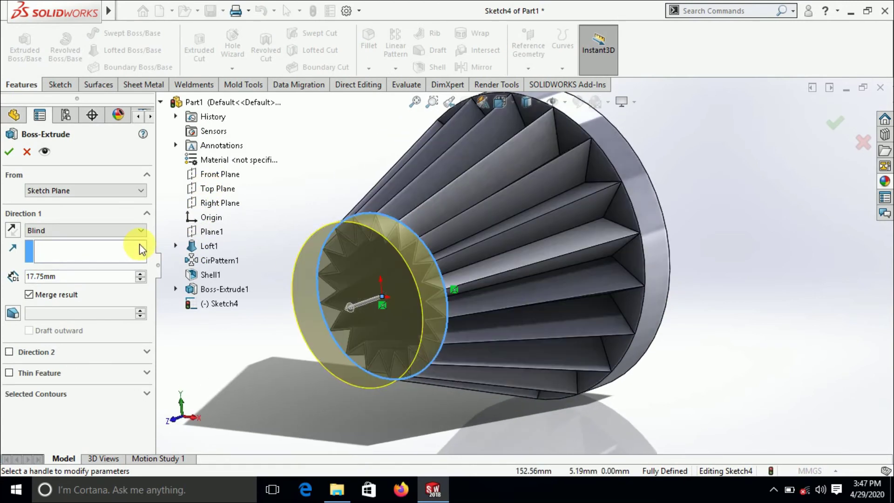
click(9, 152)
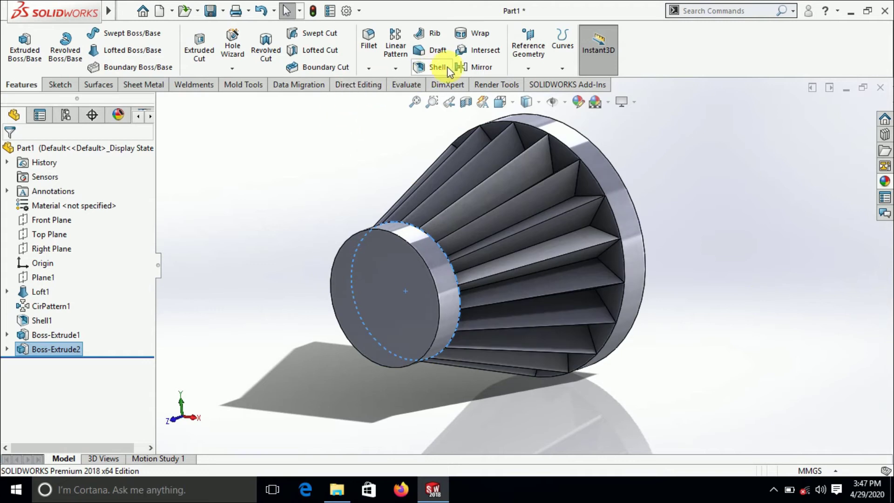
Fillet the outer rims of the narrow and wide caps with a 10 mm radius
click(368, 40)
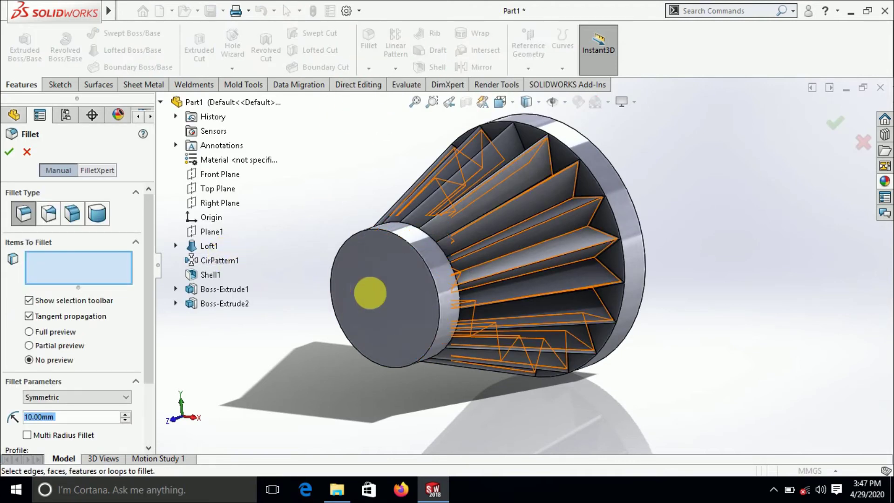
click(412, 251)
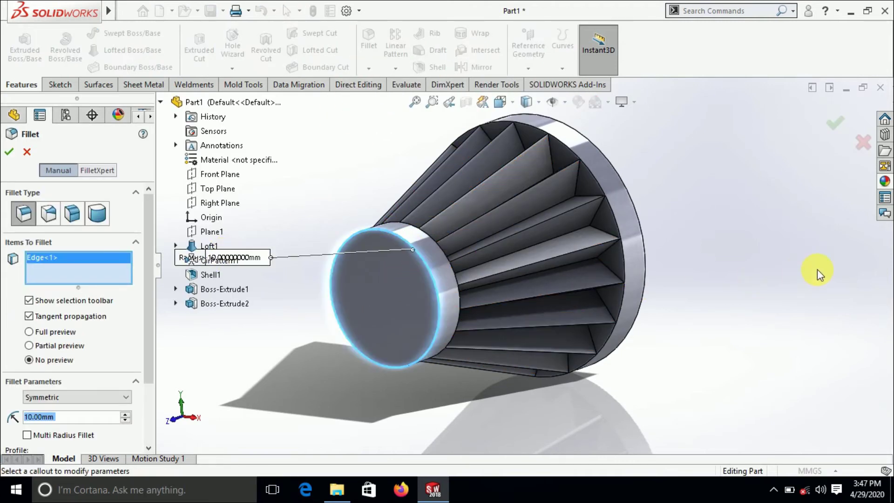
middle_drag(819, 275, 543, 206)
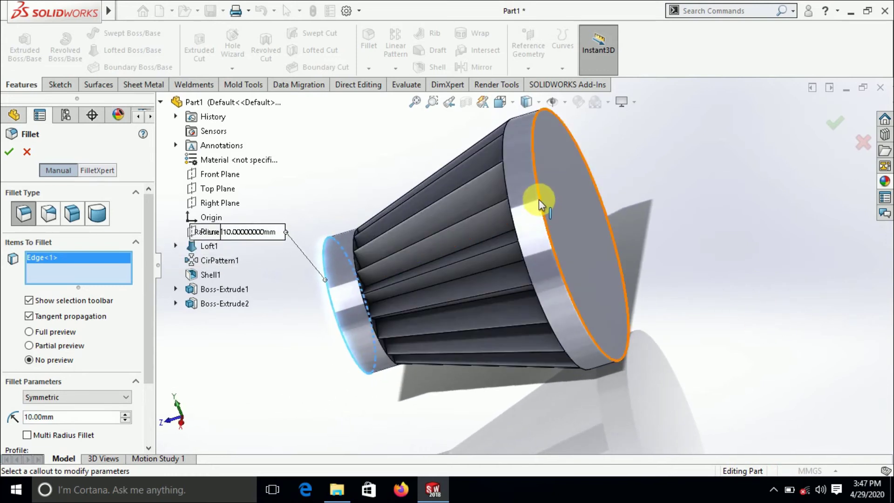
click(538, 199)
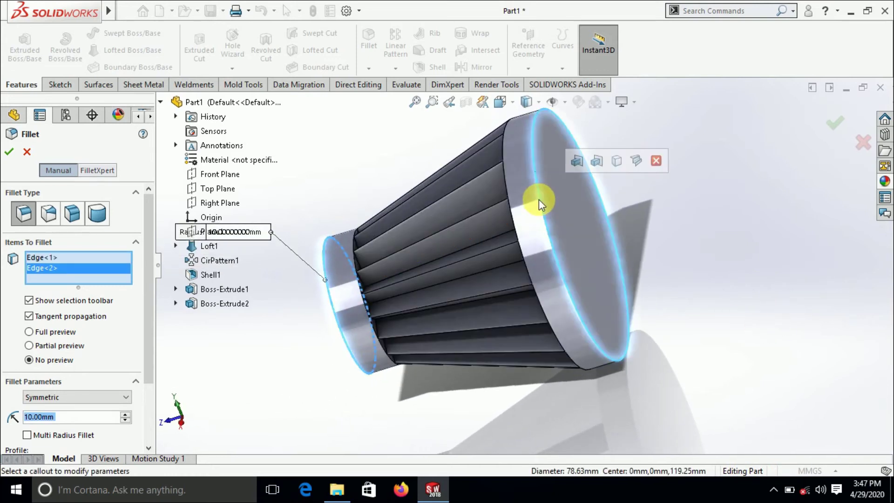
click(9, 153)
middle_drag(782, 313, 765, 349)
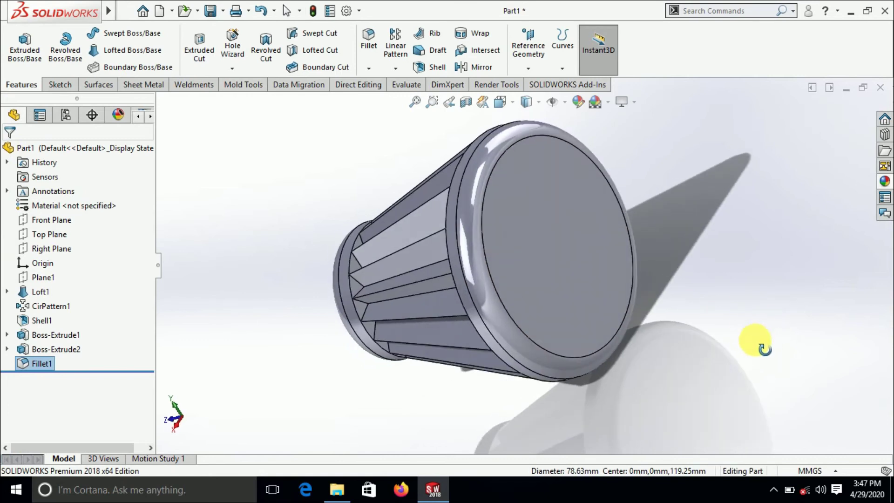
Sketch a small circle at the origin on the wide cap's end face
click(60, 85)
click(19, 45)
click(553, 251)
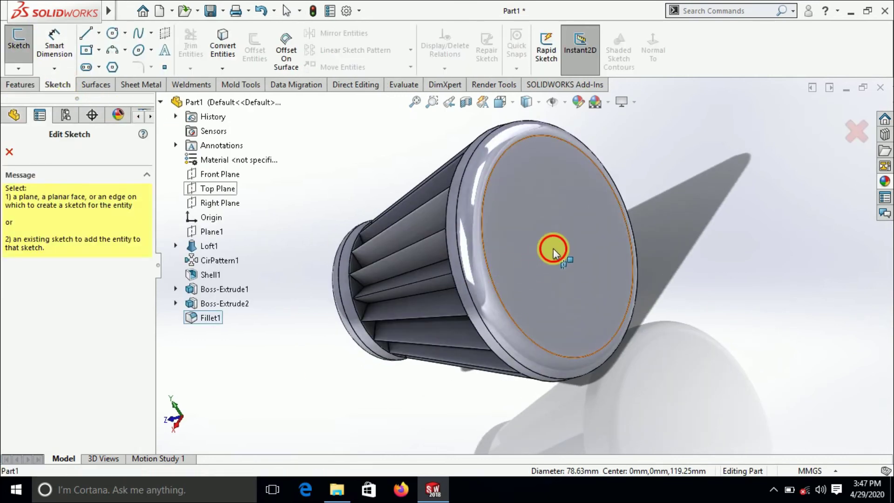
click(653, 49)
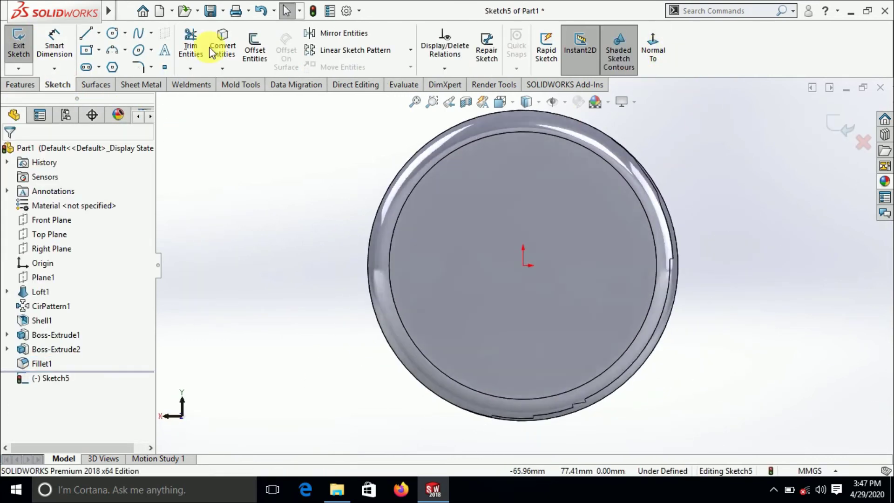
click(110, 36)
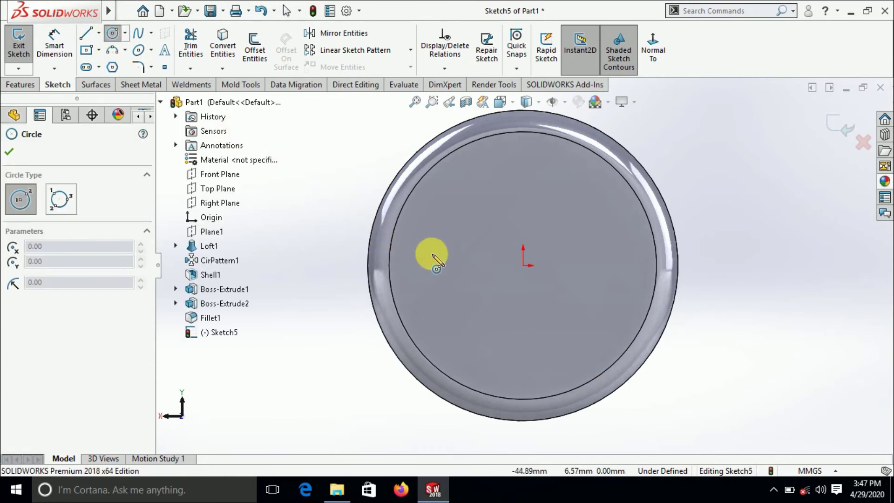
click(523, 266)
click(548, 243)
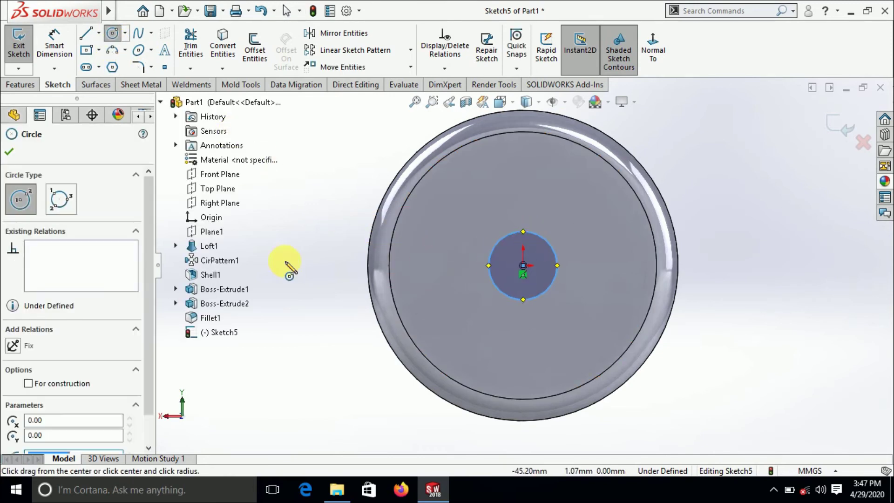
click(9, 152)
Dimension the centre circle to a 30 mm diameter
click(50, 72)
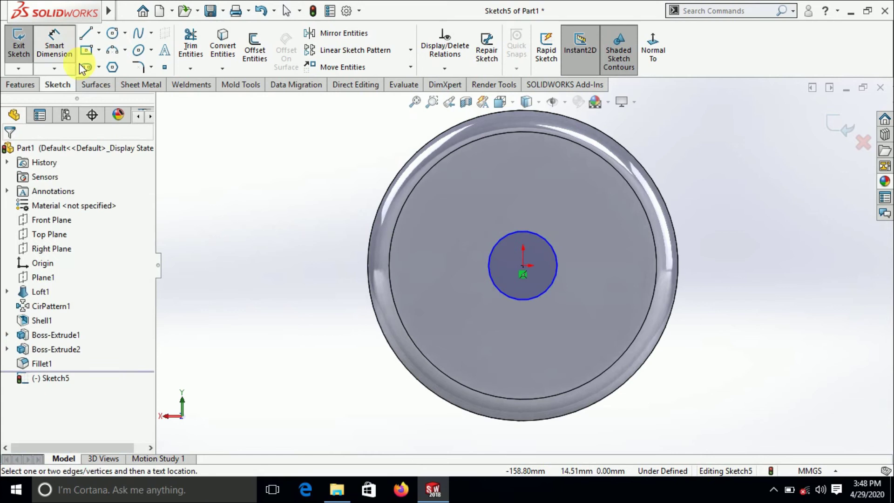
click(558, 266)
click(609, 266)
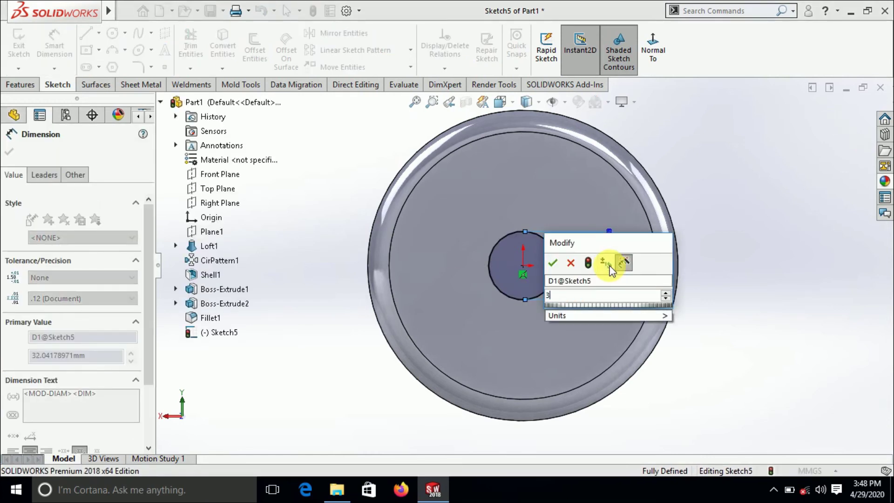
key(Return)
click(9, 152)
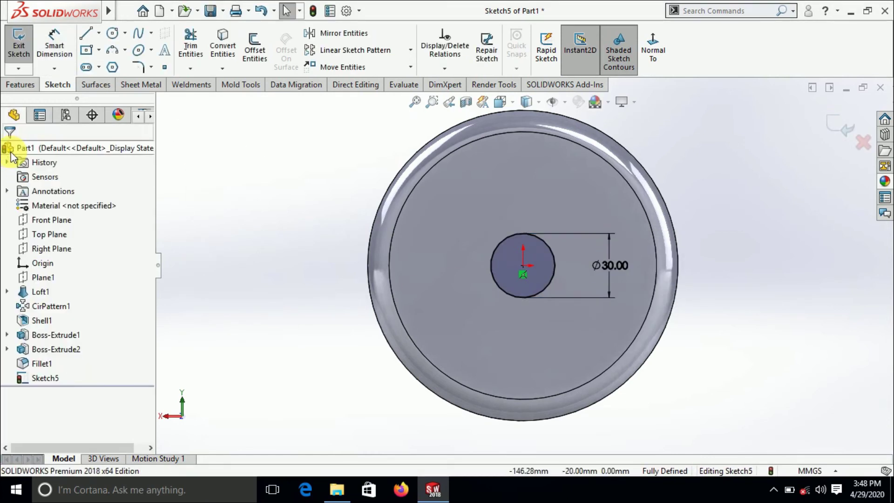
Extrude-cut the 30 mm circle through the end cap as a central hole
click(19, 84)
click(199, 52)
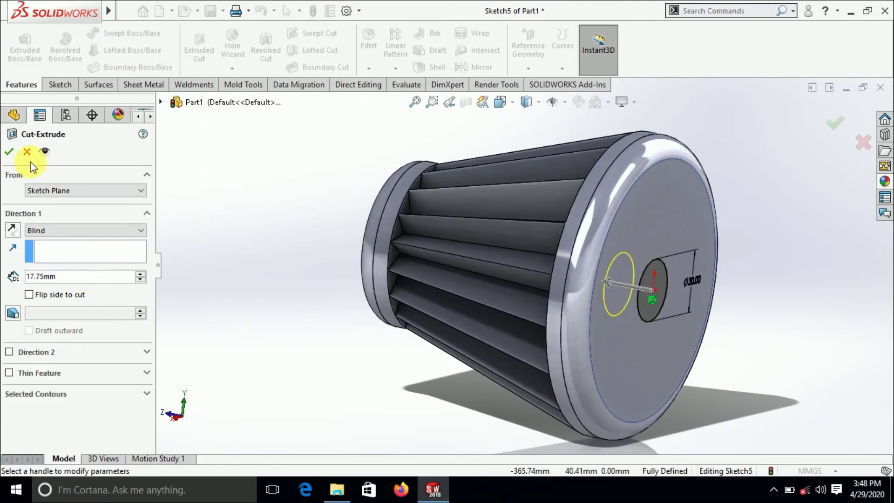
click(10, 151)
mouse_move(173, 189)
middle_down()
mouse_move(216, 293)
mouse_move(247, 315)
mouse_move(242, 308)
middle_up()
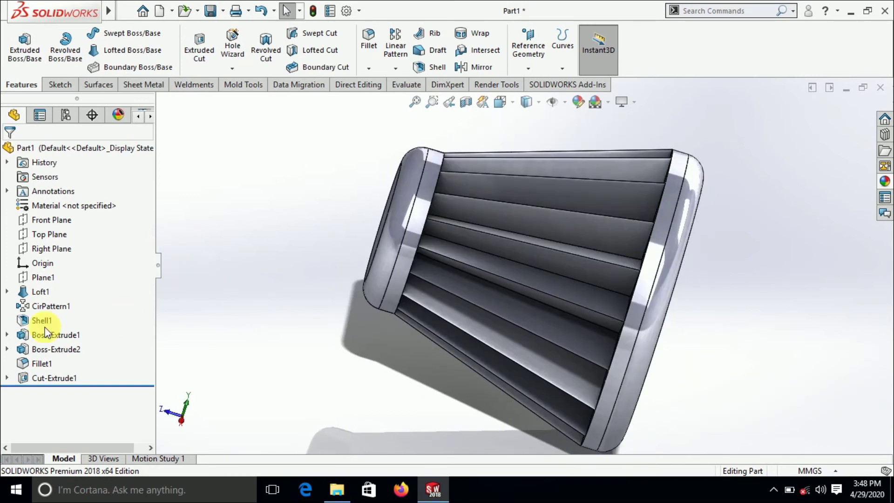
Apply a red appearance to the selected Loft1 and CirPattern1 features
click(32, 293)
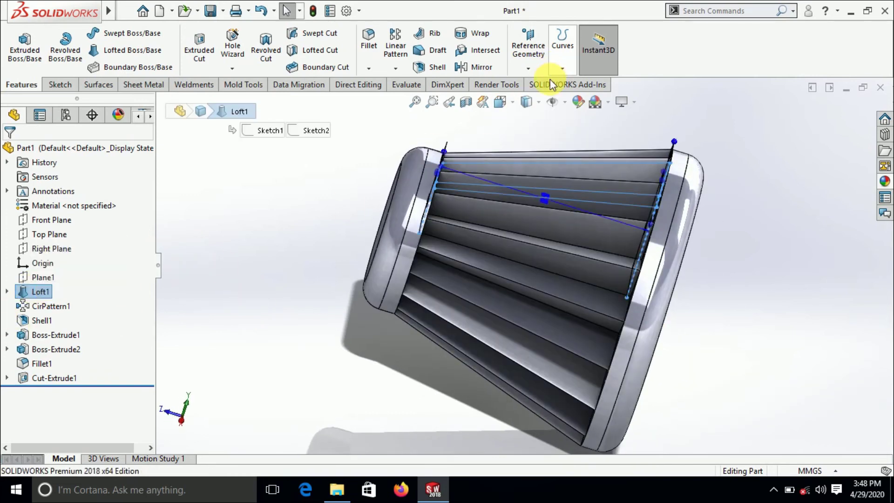
click(59, 309)
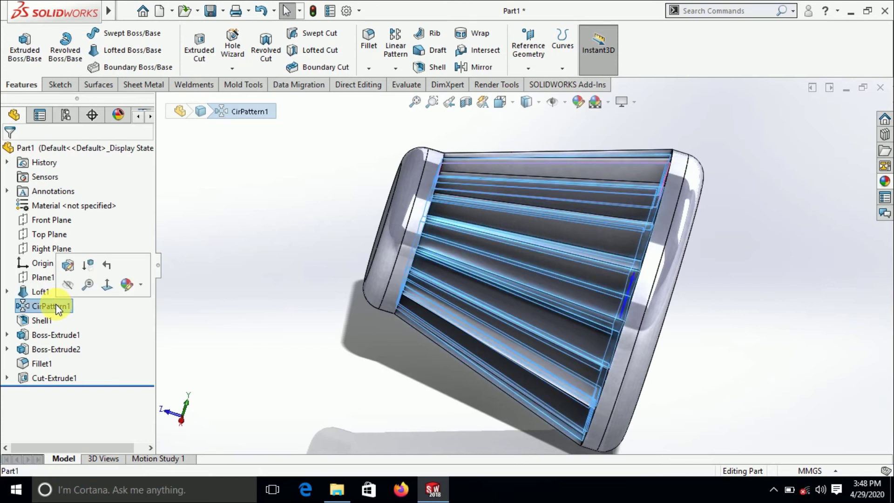
ctrl+click(40, 292)
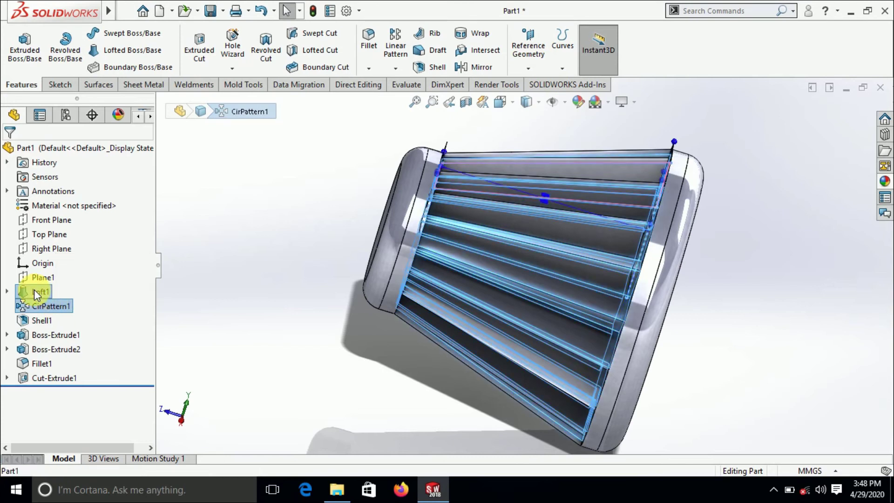
click(576, 101)
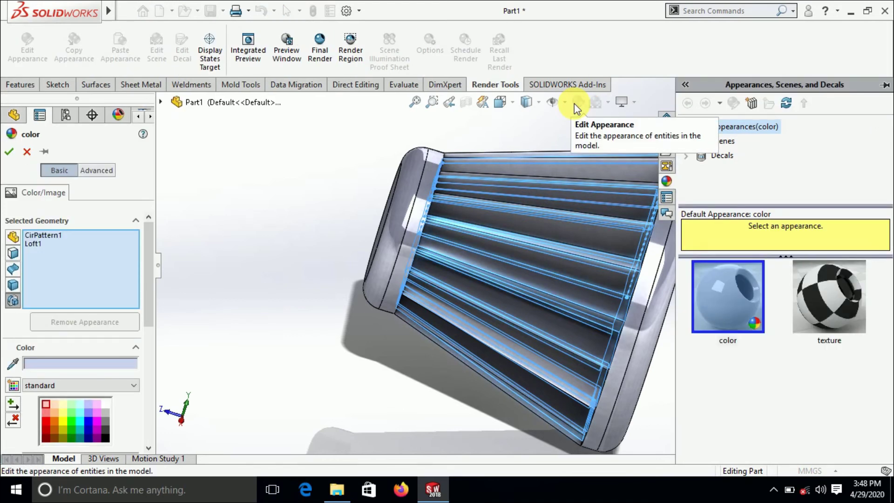
click(46, 417)
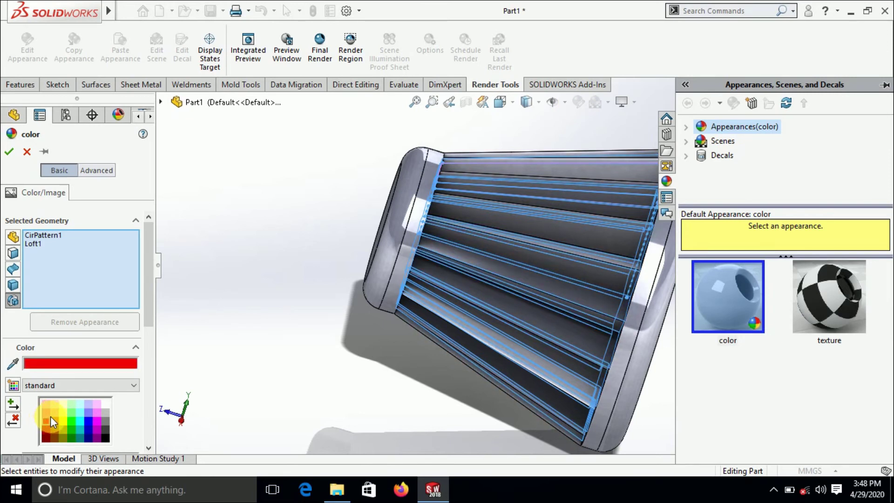
click(8, 152)
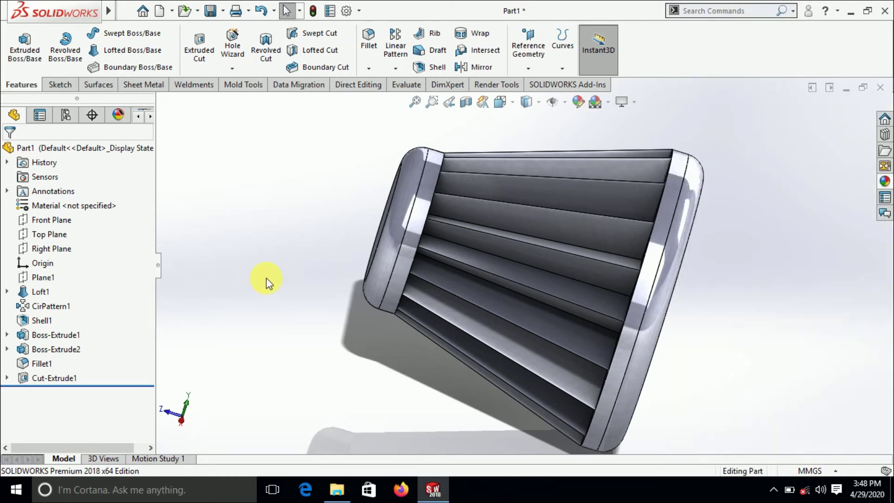
Apply red to Loft1 and Shell1 so the whole fluted body is red
click(38, 293)
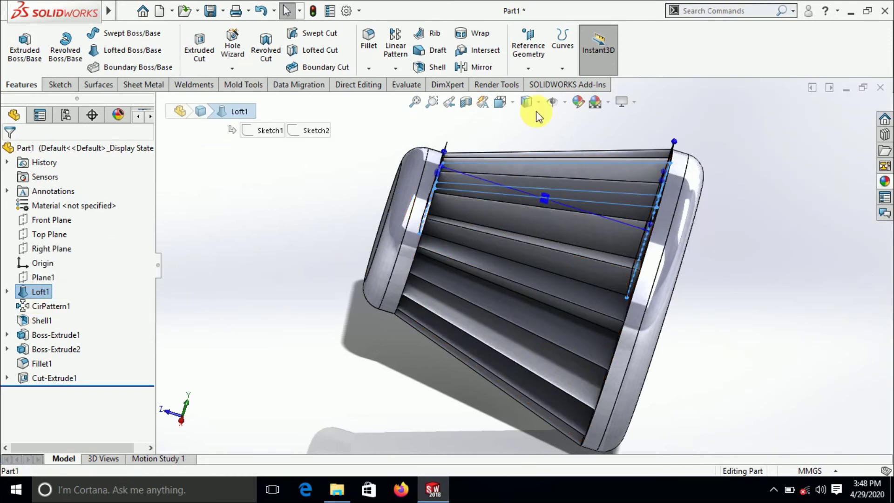
click(576, 105)
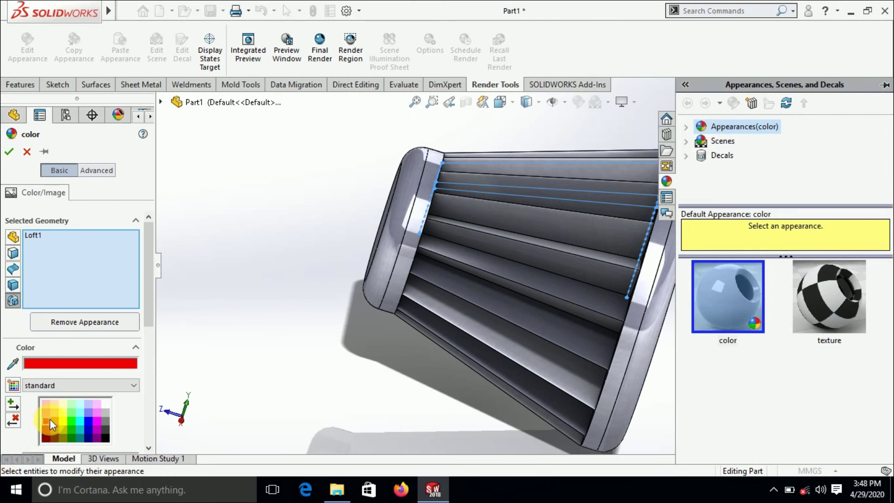
click(448, 308)
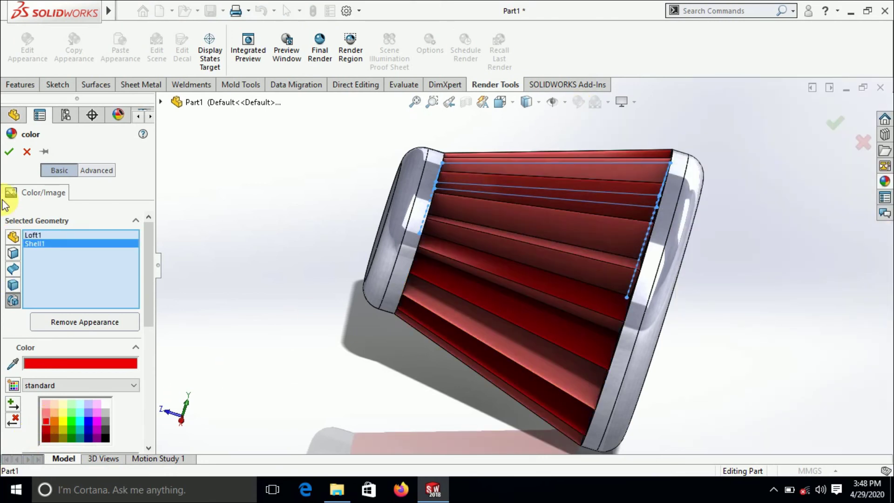
click(8, 152)
mouse_move(235, 299)
middle_down()
mouse_move(233, 358)
mouse_move(289, 329)
mouse_move(285, 303)
mouse_move(375, 378)
middle_up()
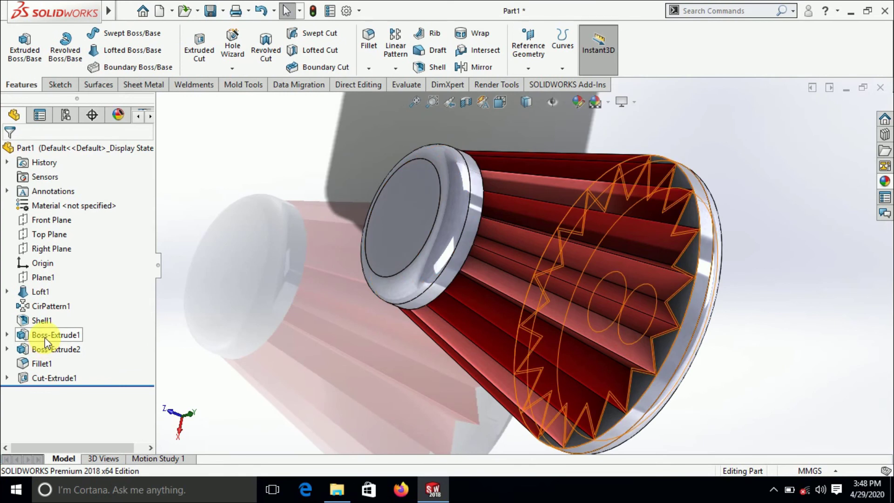
Give the Boss-Extrude end caps and Fillet1 a dark grey appearance
click(46, 335)
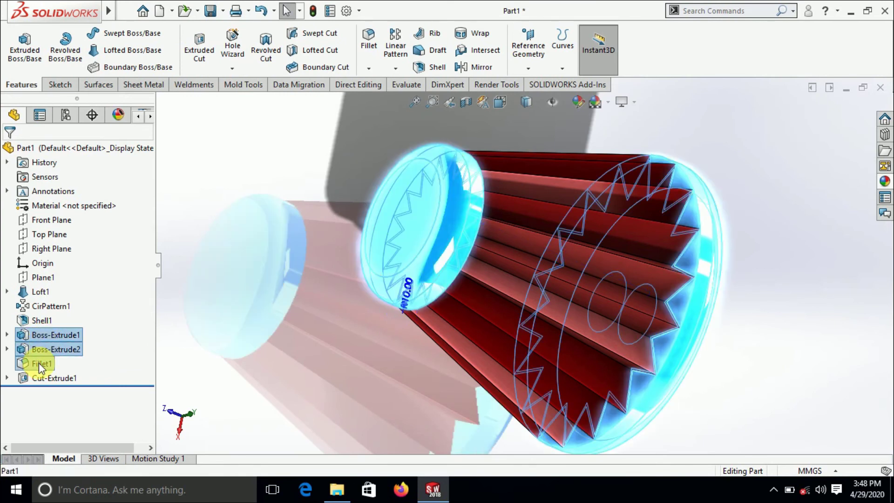
ctrl+click(39, 363)
click(579, 101)
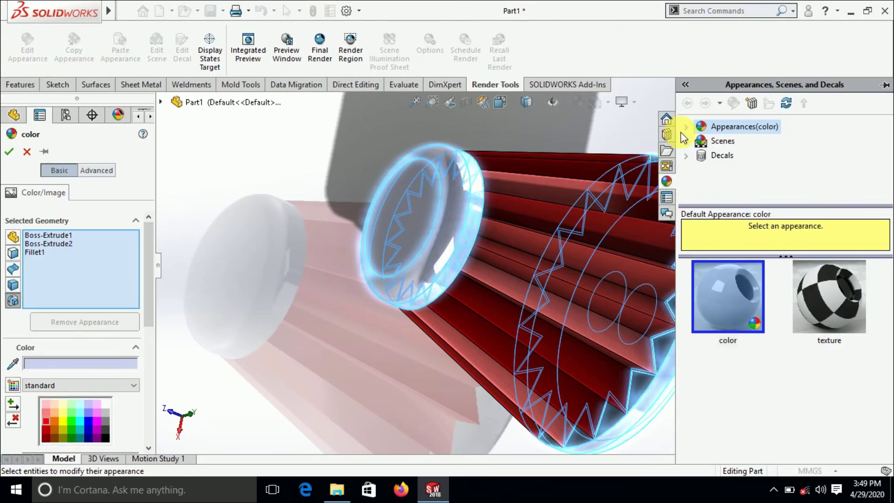
click(687, 127)
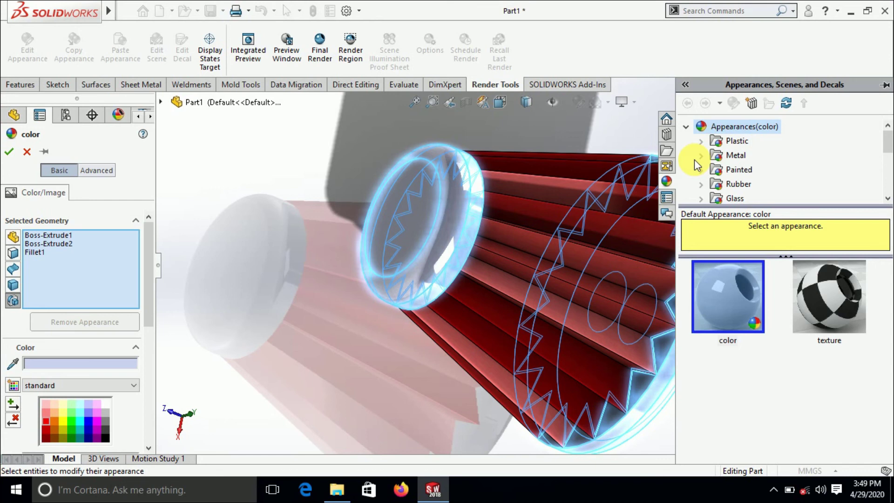
click(704, 157)
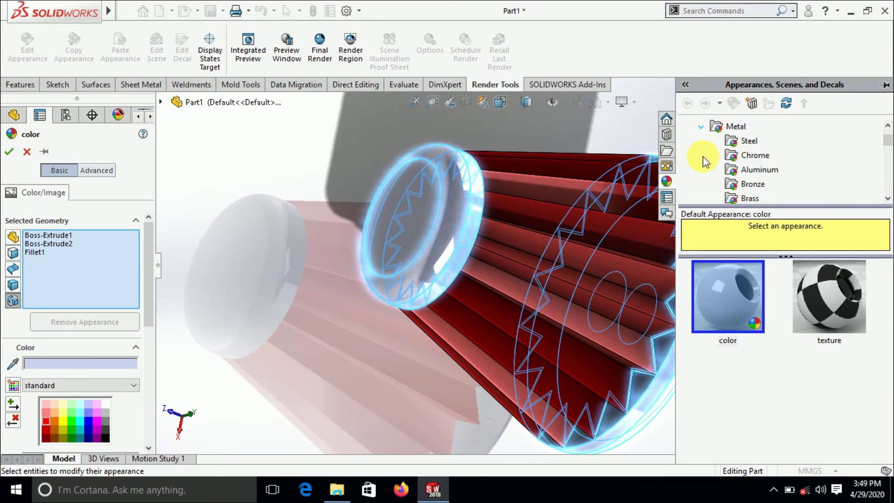
click(104, 420)
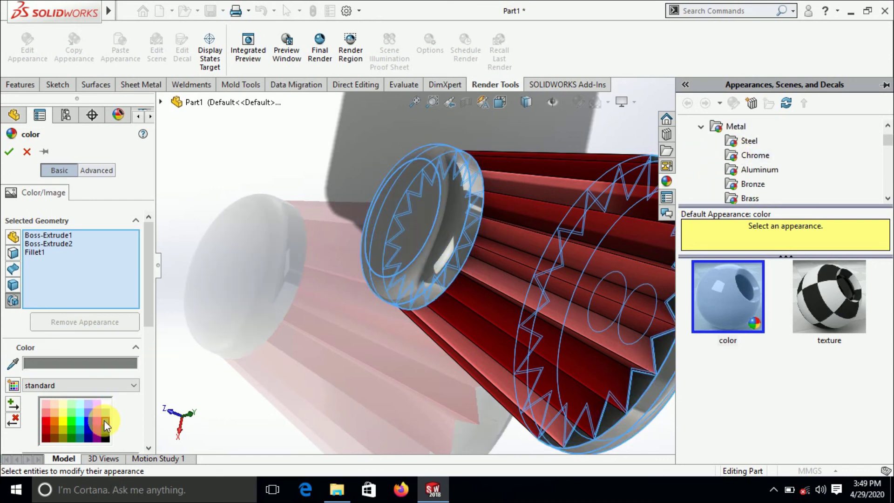
click(9, 151)
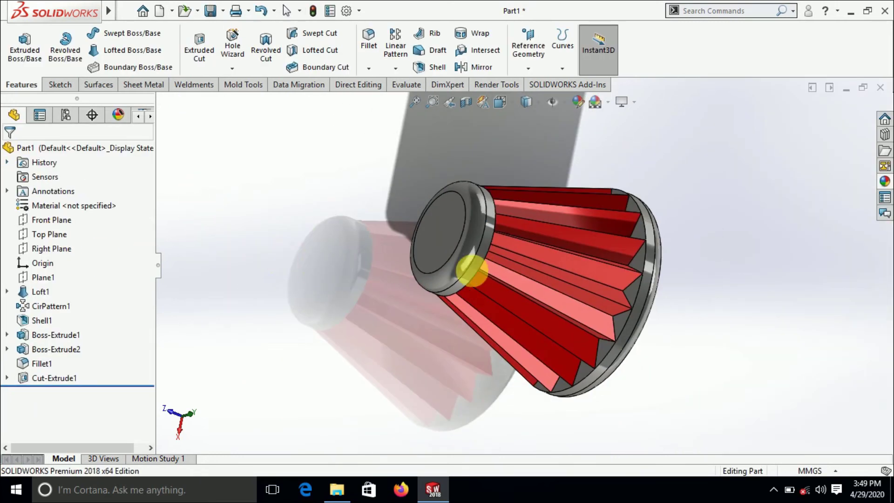
mouse_move(472, 270)
middle_down()
mouse_move(434, 249)
mouse_move(494, 309)
mouse_move(357, 280)
mouse_move(429, 400)
mouse_move(493, 455)
mouse_move(442, 353)
mouse_move(465, 253)
mouse_move(499, 257)
mouse_move(489, 249)
mouse_move(433, 258)
middle_up()
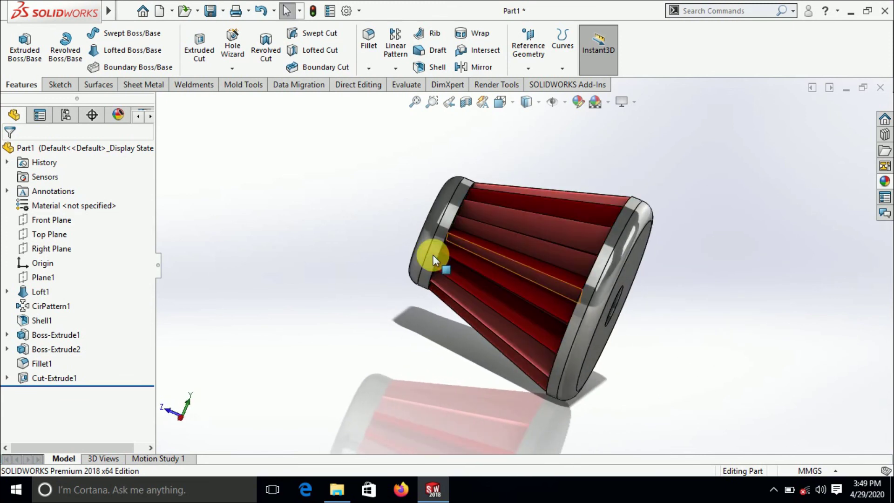
Start Save As and browse to the ic engine folder under D:\New folder
mouse_move(588, 291)
middle_down()
mouse_move(549, 274)
mouse_move(613, 241)
mouse_move(549, 242)
middle_up()
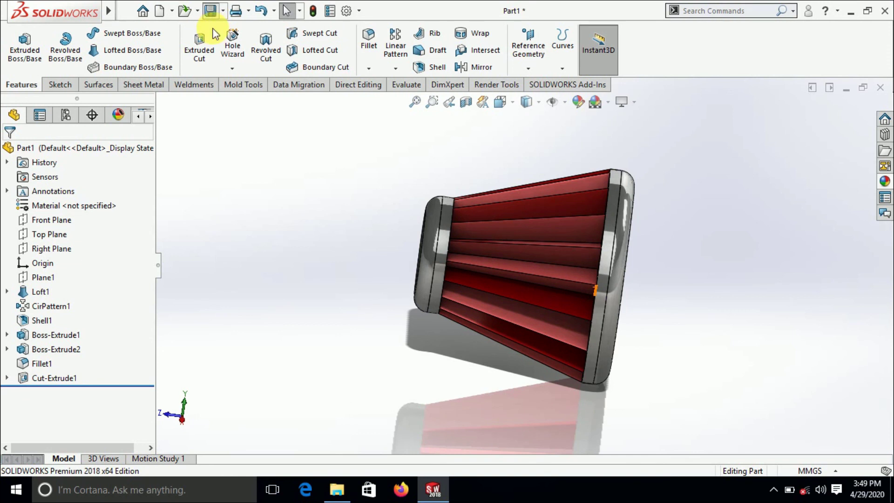
click(210, 11)
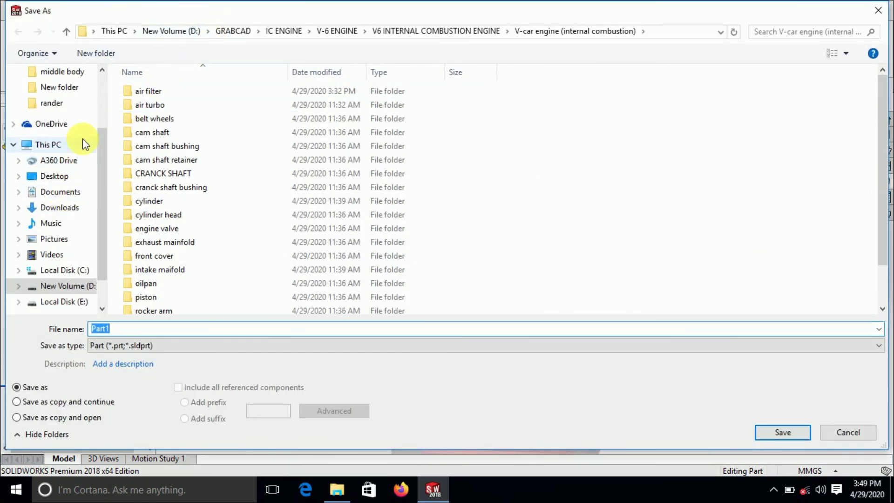
click(61, 91)
text(ic engine)
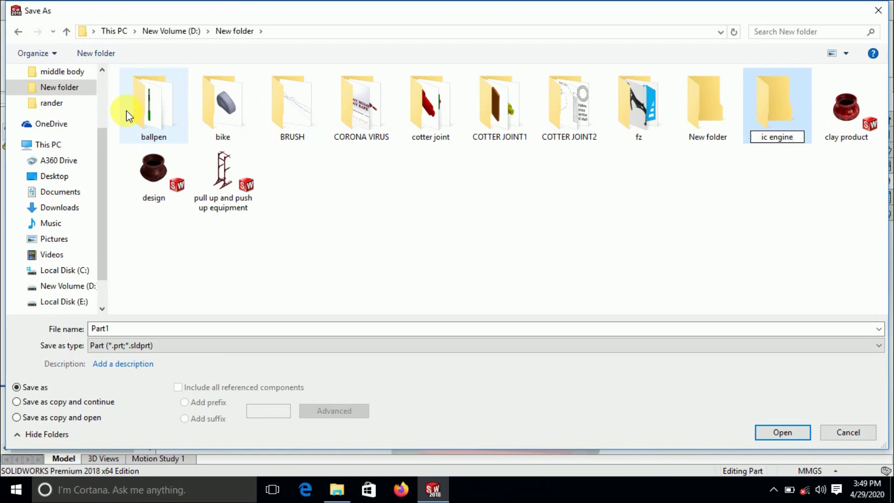
key(Return)
key(Return)
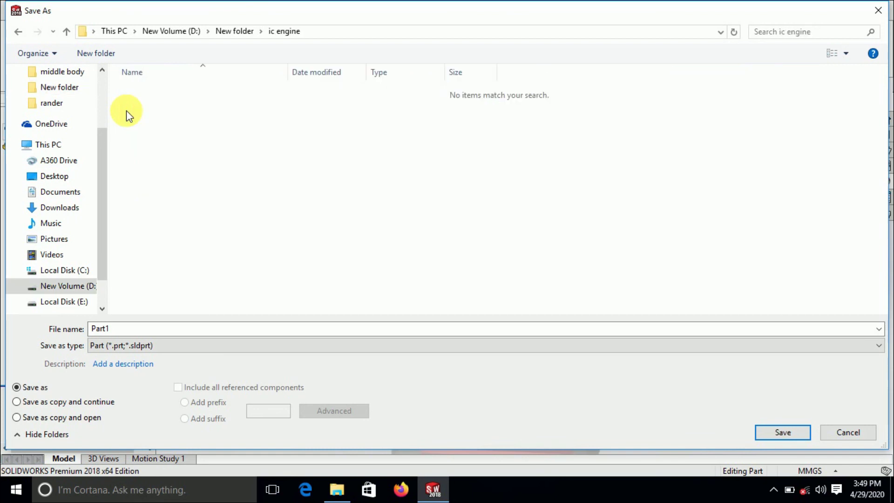
Create an 'air fillter' folder there and save the part inside it as 'air fillter'
click(105, 52)
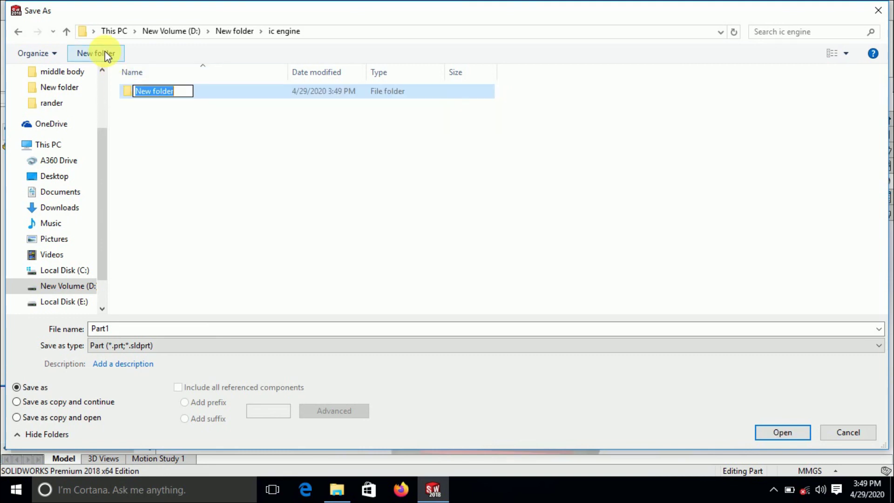
text(air )
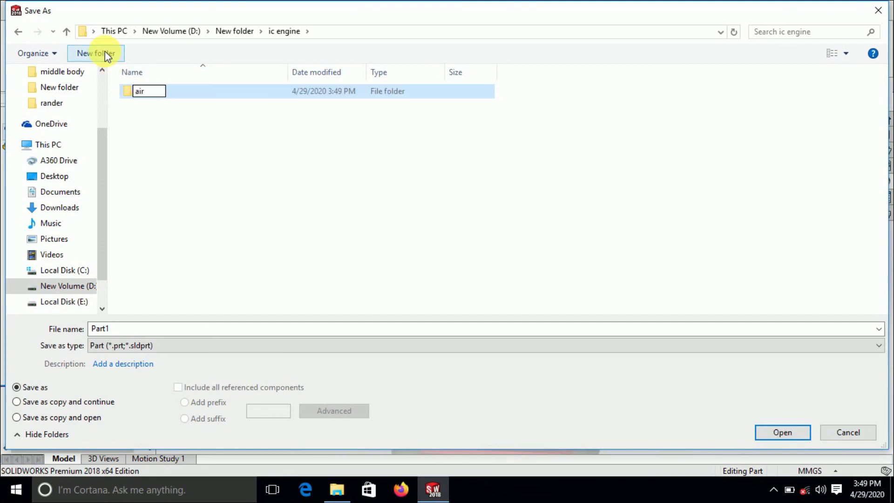
text(ffi)
key(BackSpace)
key(BackSpace)
text(illter)
key(Return)
key(Return)
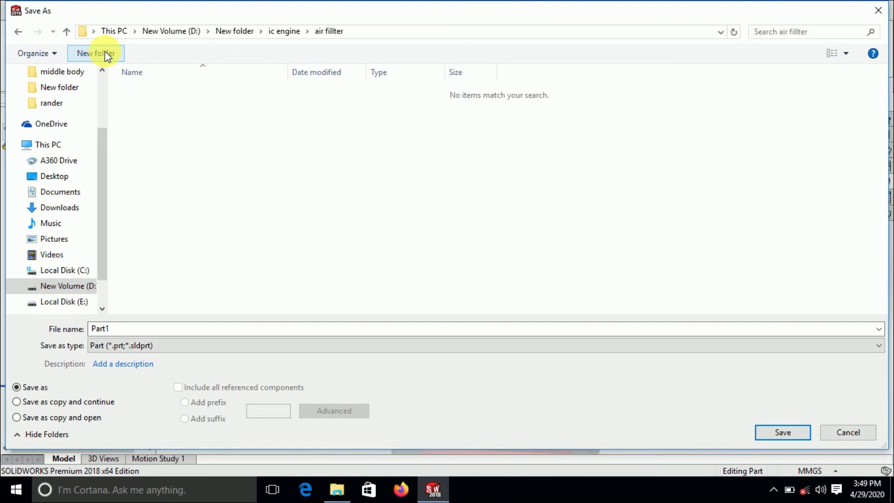
double_click(128, 336)
text(ir fillter)
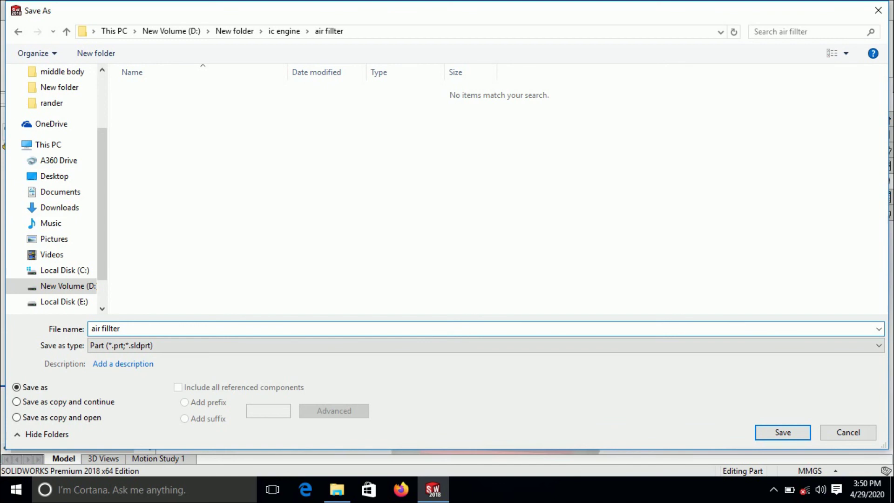
key(Return)
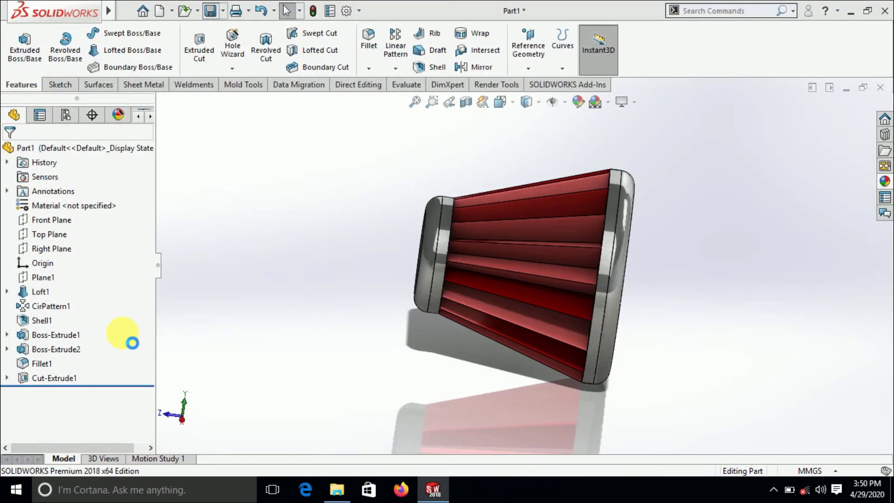
mouse_move(688, 249)
middle_down()
mouse_move(630, 278)
mouse_move(627, 305)
middle_up()
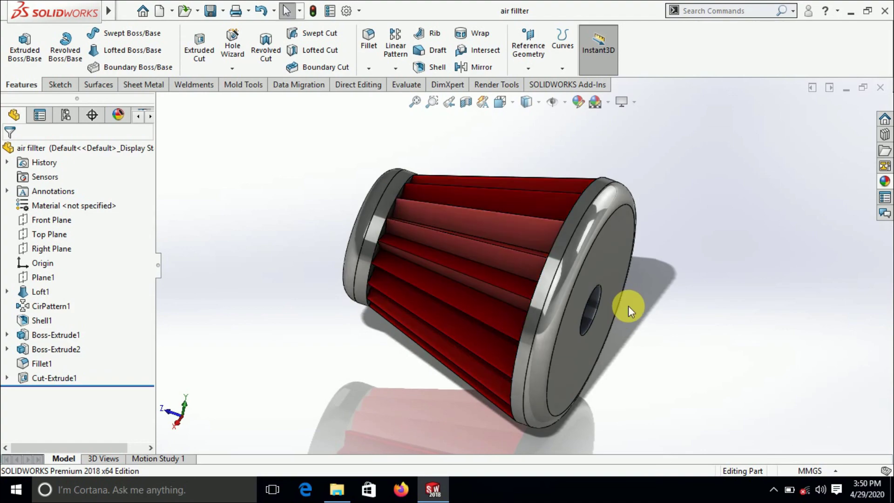